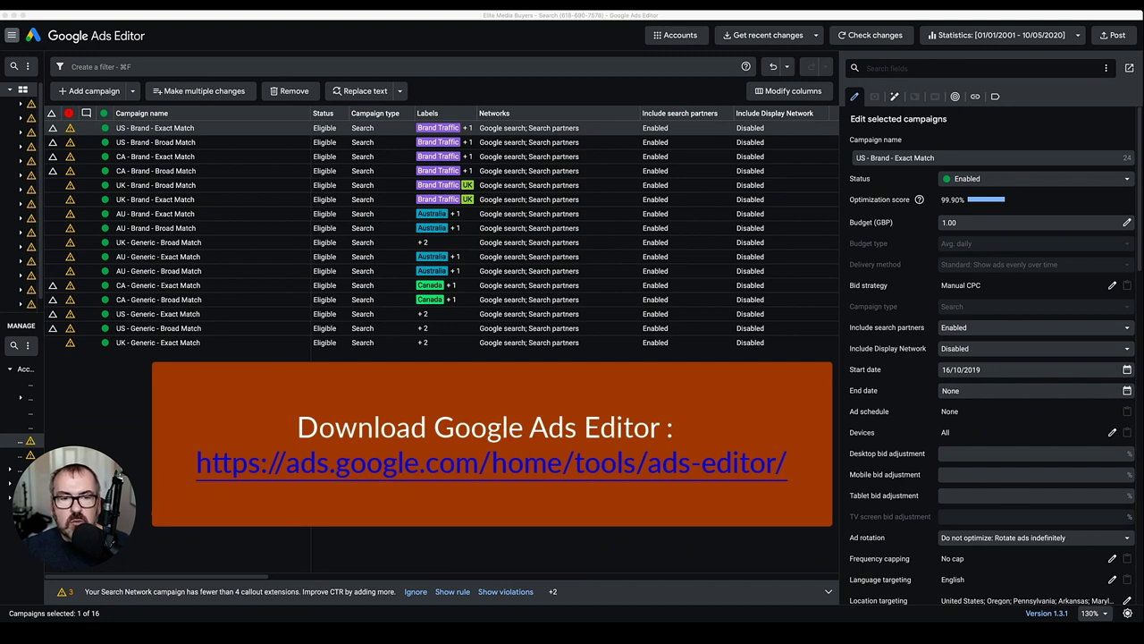
- Start adding a Google Ads account in the accounts manager and submit the authentication code to sign in
key(Escape)
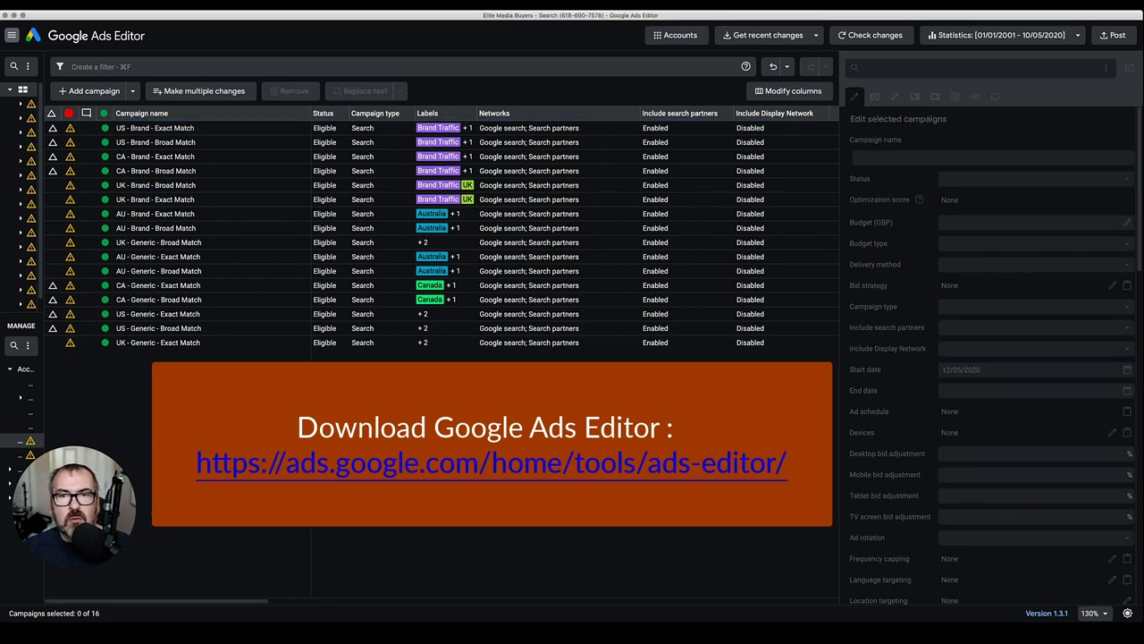
click(675, 35)
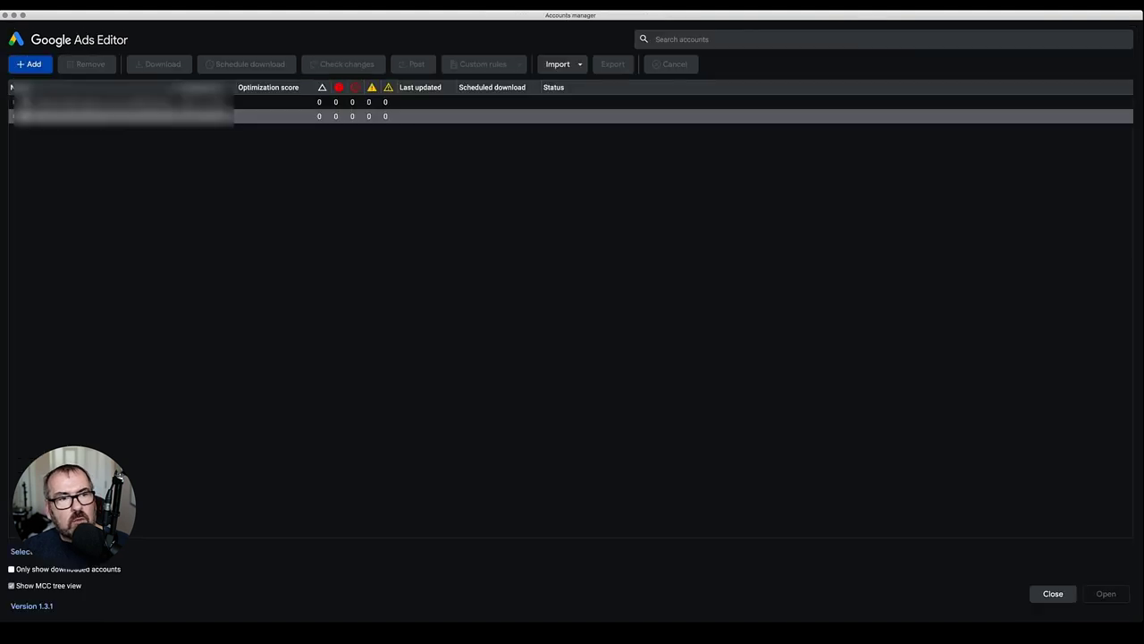
click(29, 64)
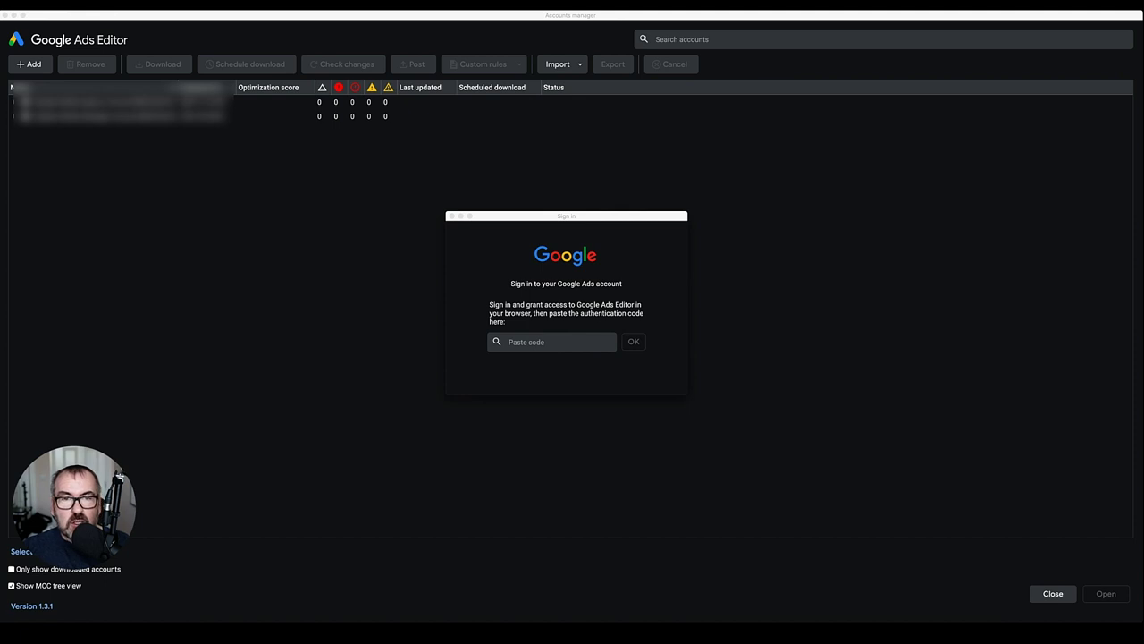
click(552, 342)
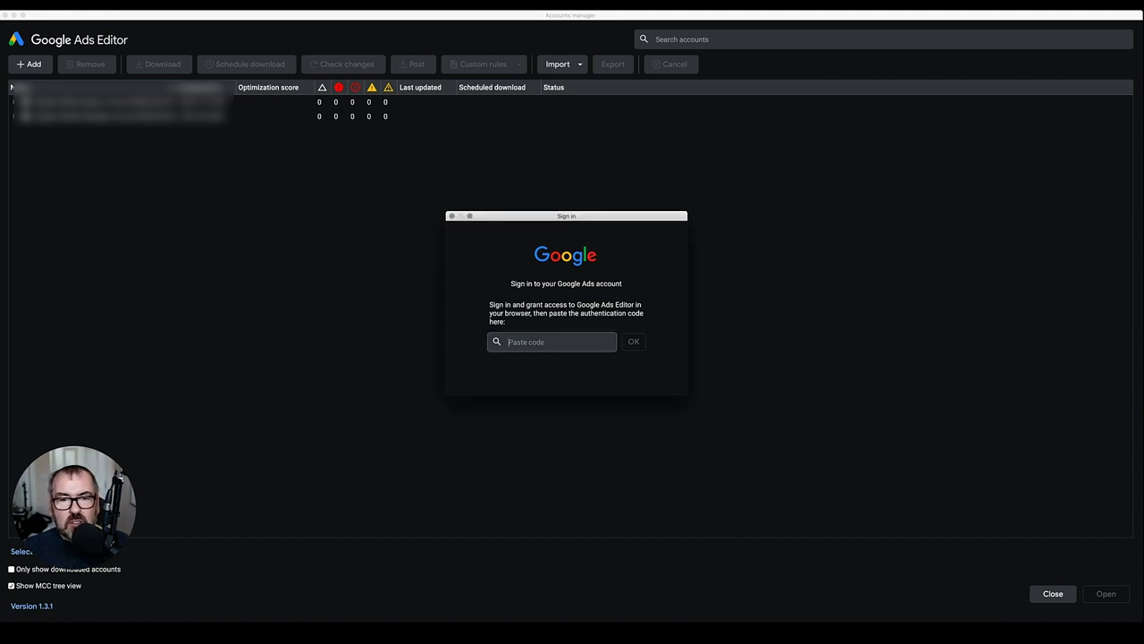
key(super+v)
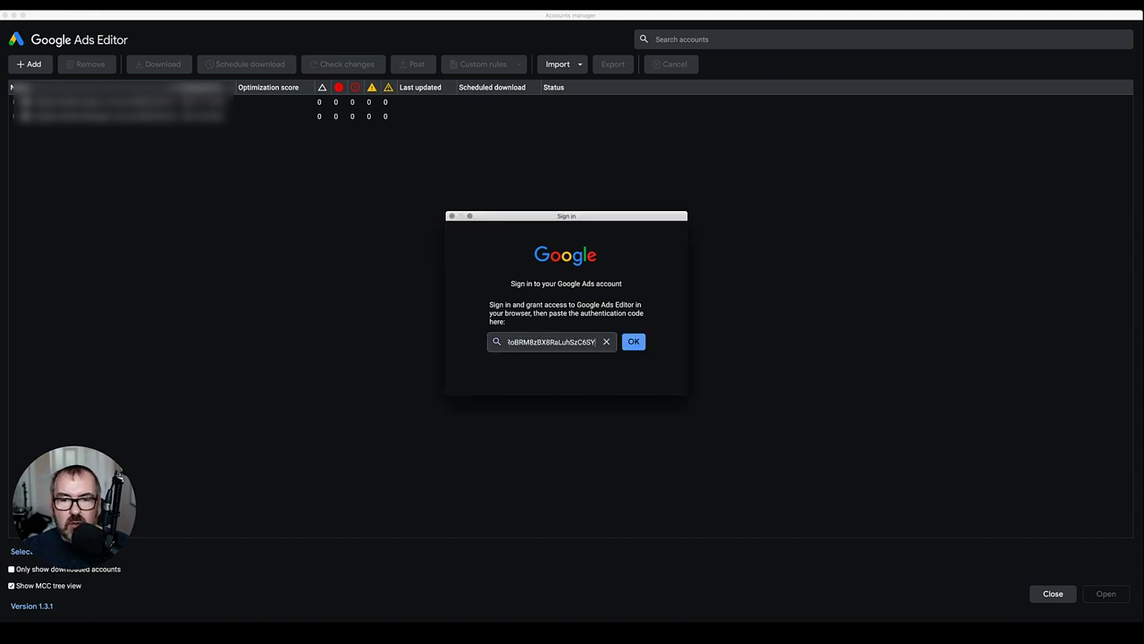
key(Return)
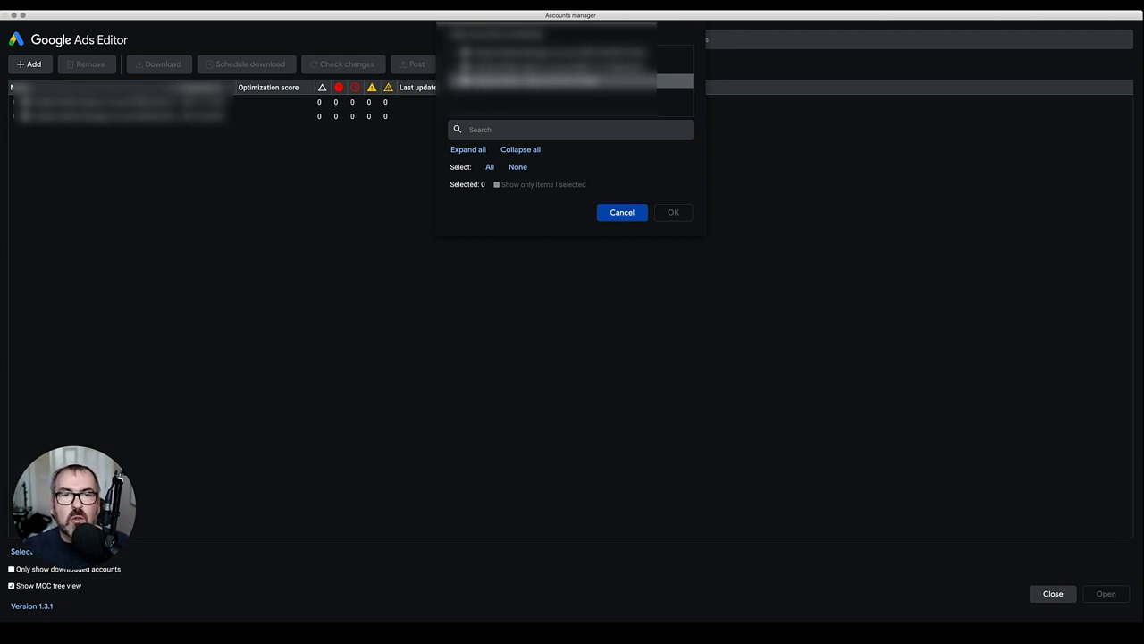
- Choose the account to add, open the downloaded Spades Media - Search account, and discard its local changes from the previous version
click(554, 80)
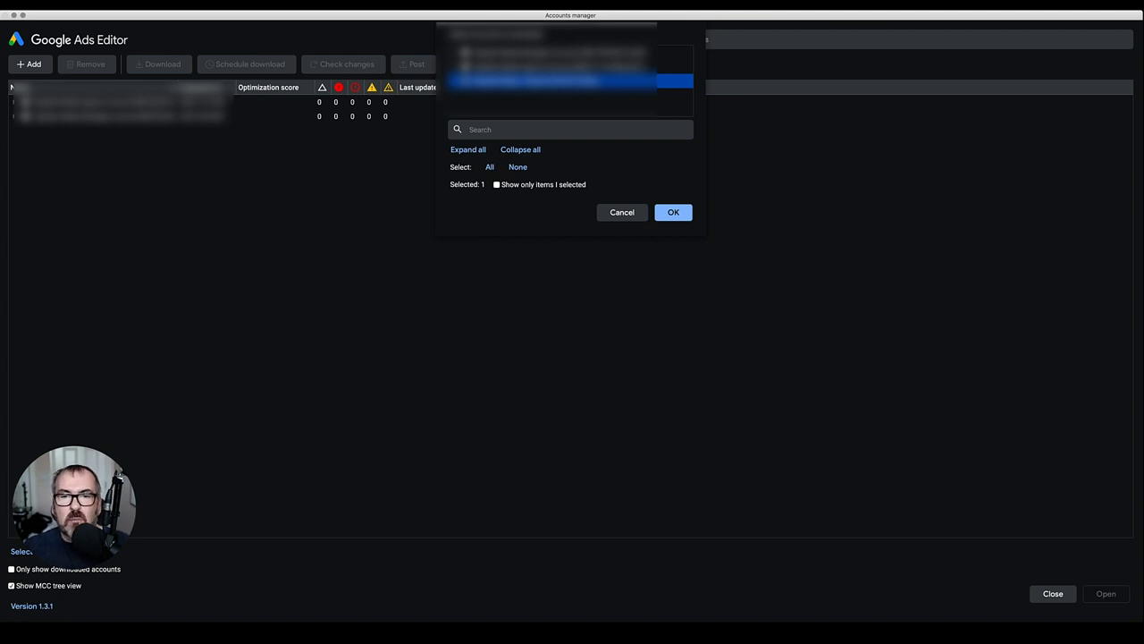
click(673, 211)
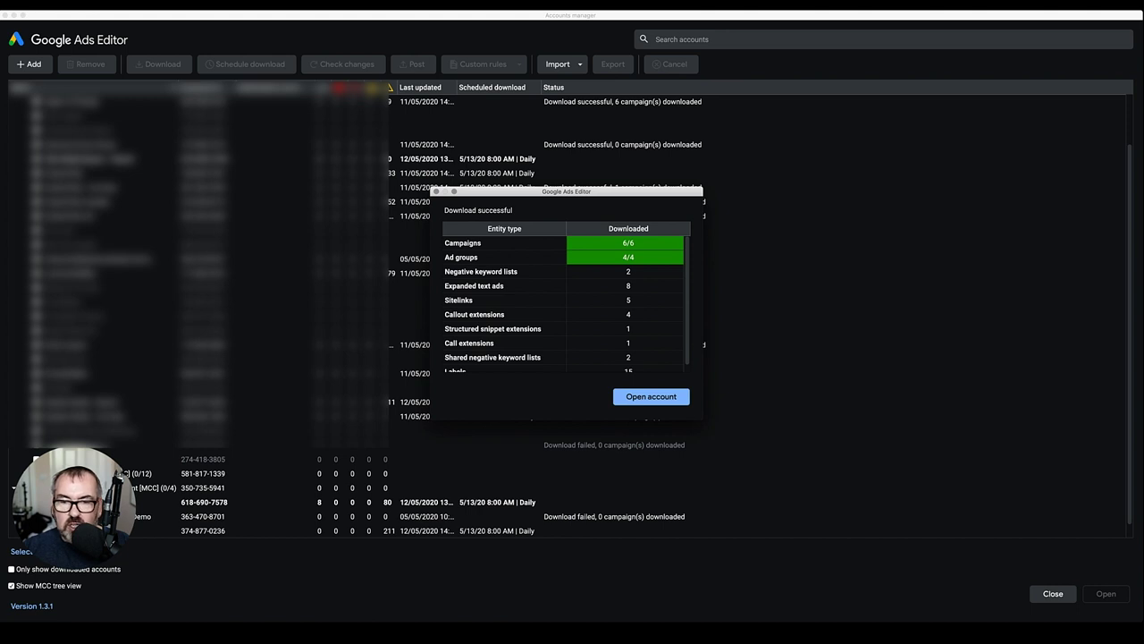
key(Return)
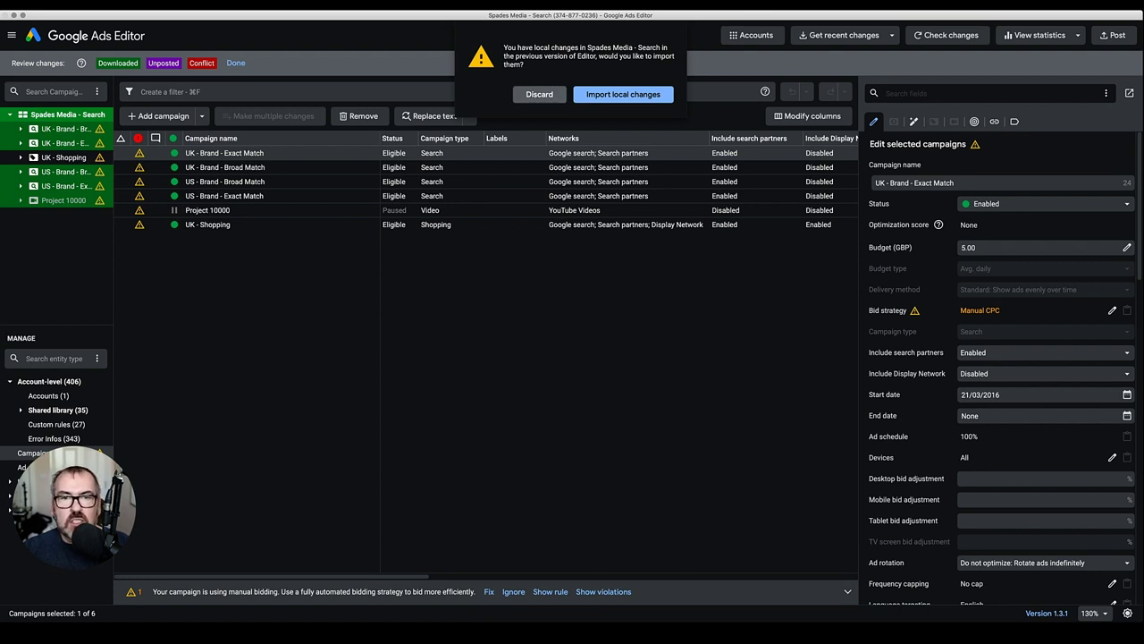
click(539, 94)
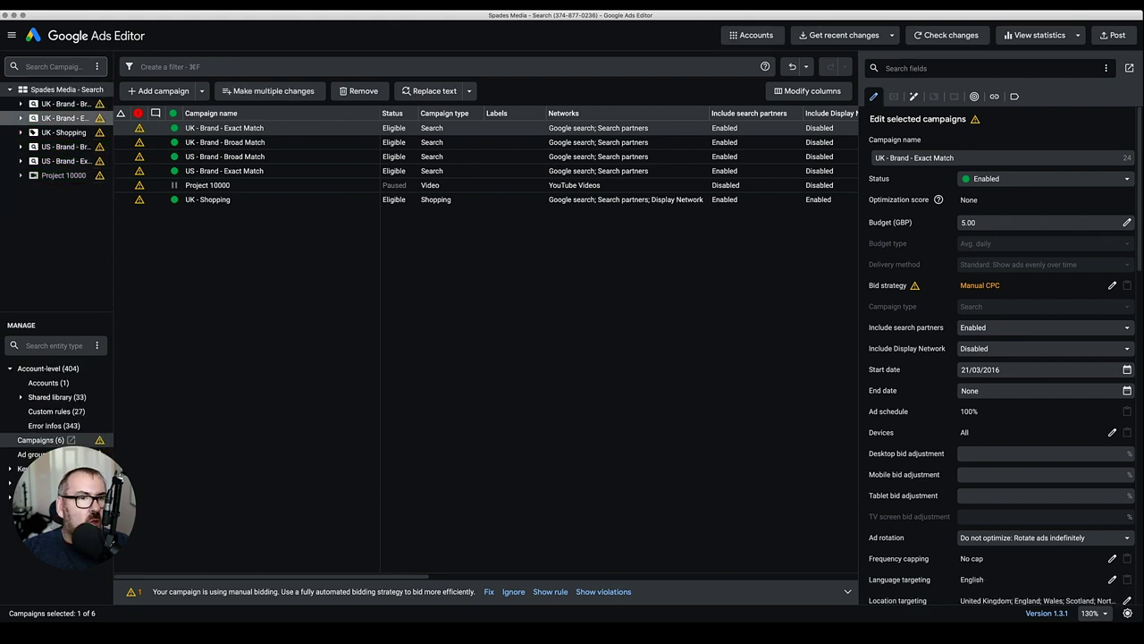
click(53, 66)
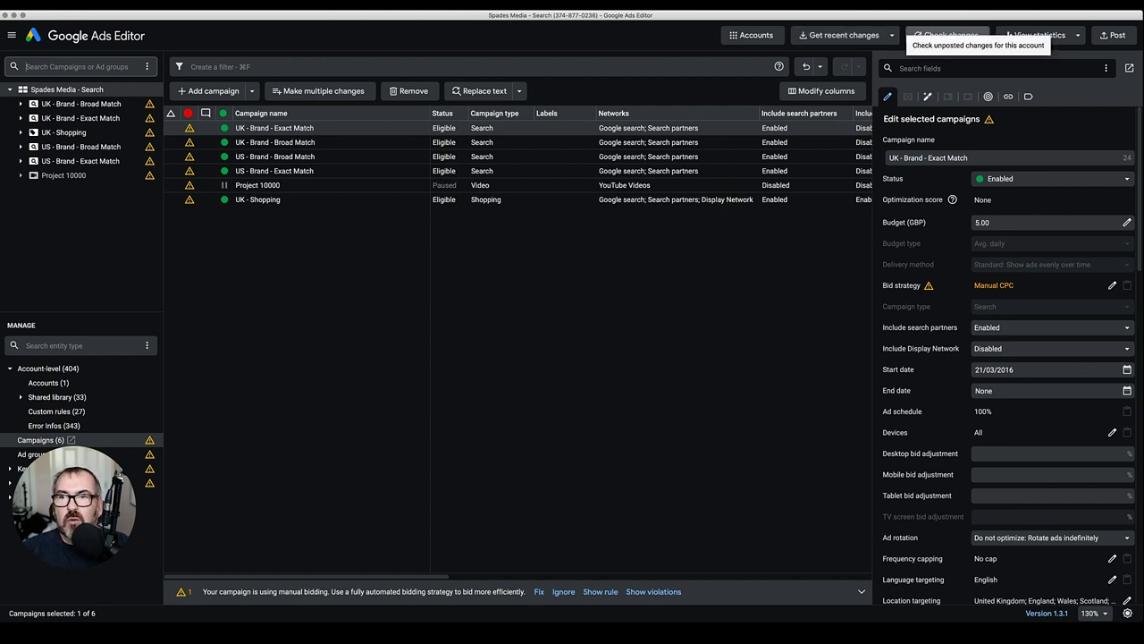
- Start a statistics download for the last 30 days covering every campaign in the Spades Media - Search account
click(1039, 36)
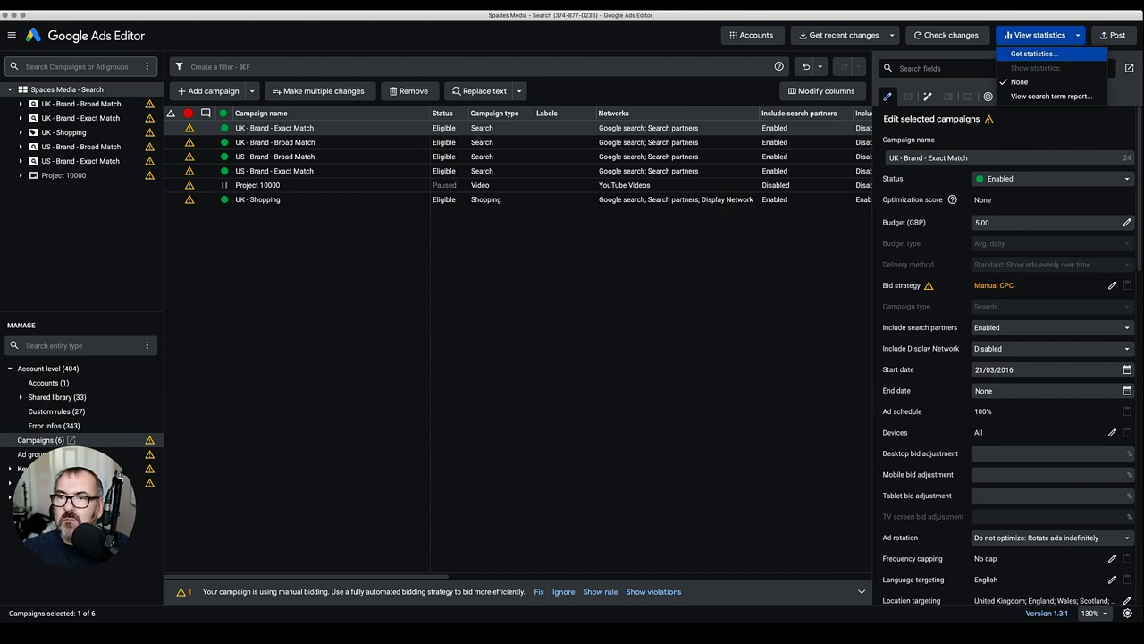
click(1035, 53)
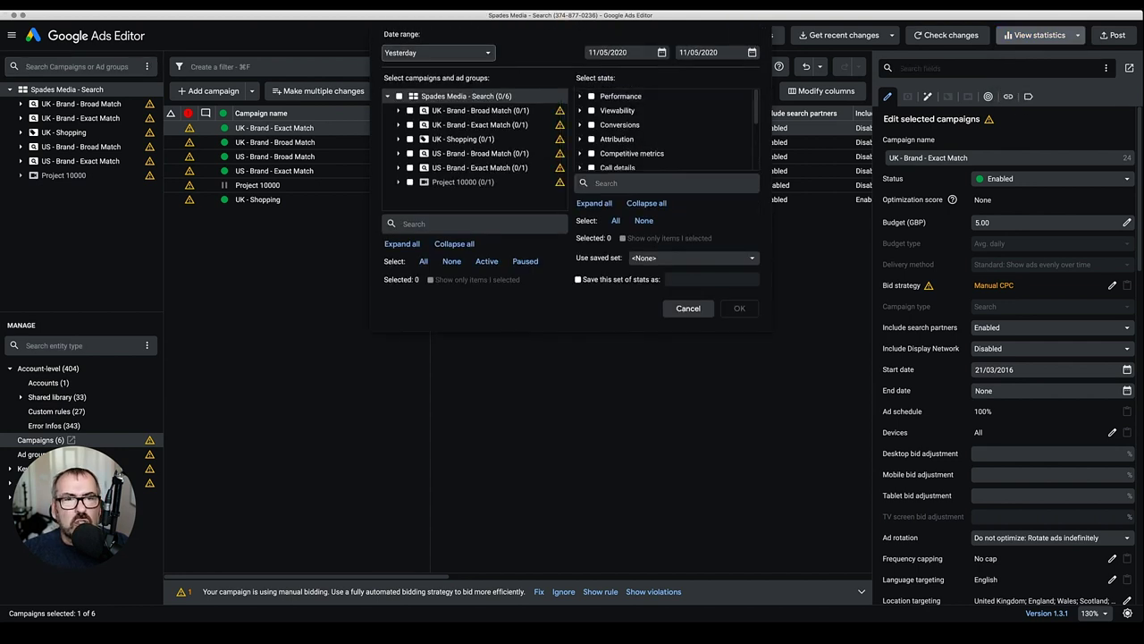
click(438, 53)
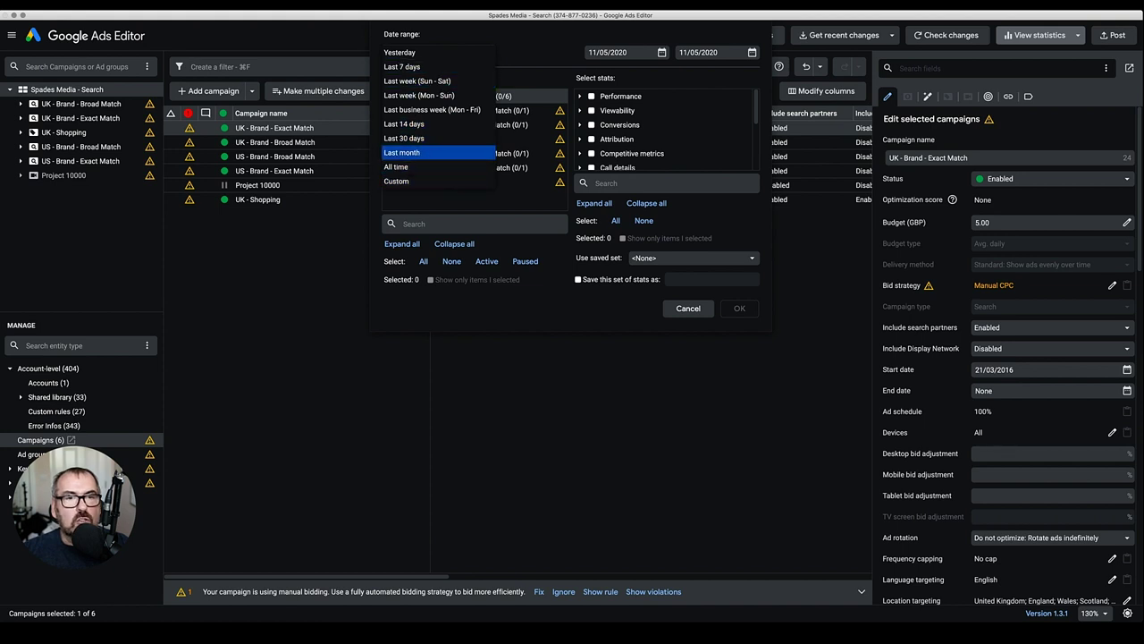
key(Return)
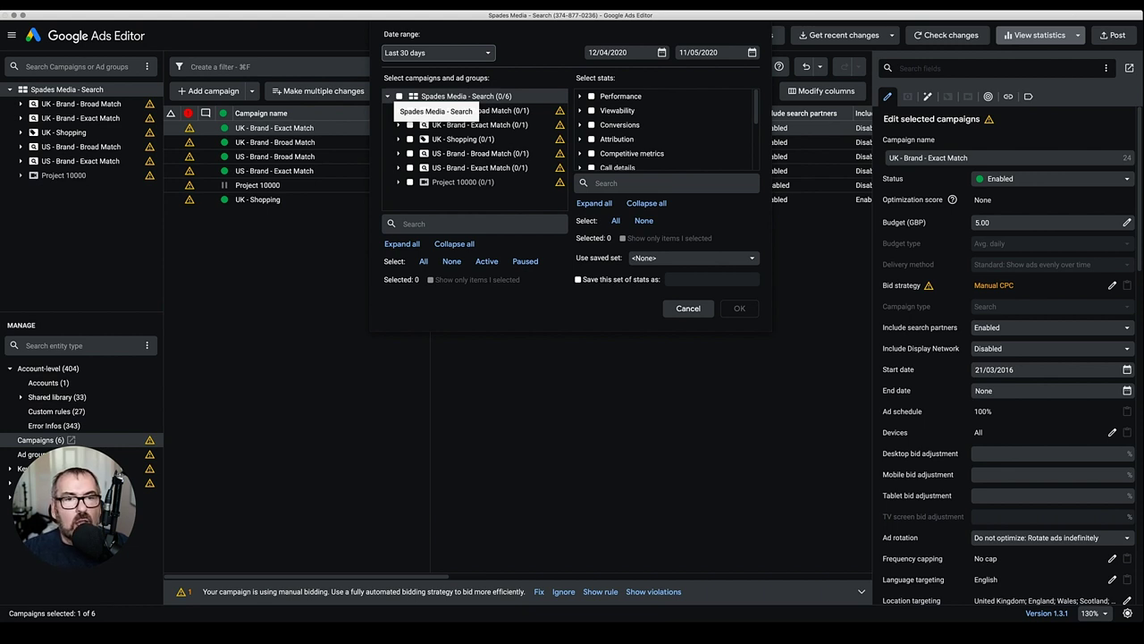
click(399, 95)
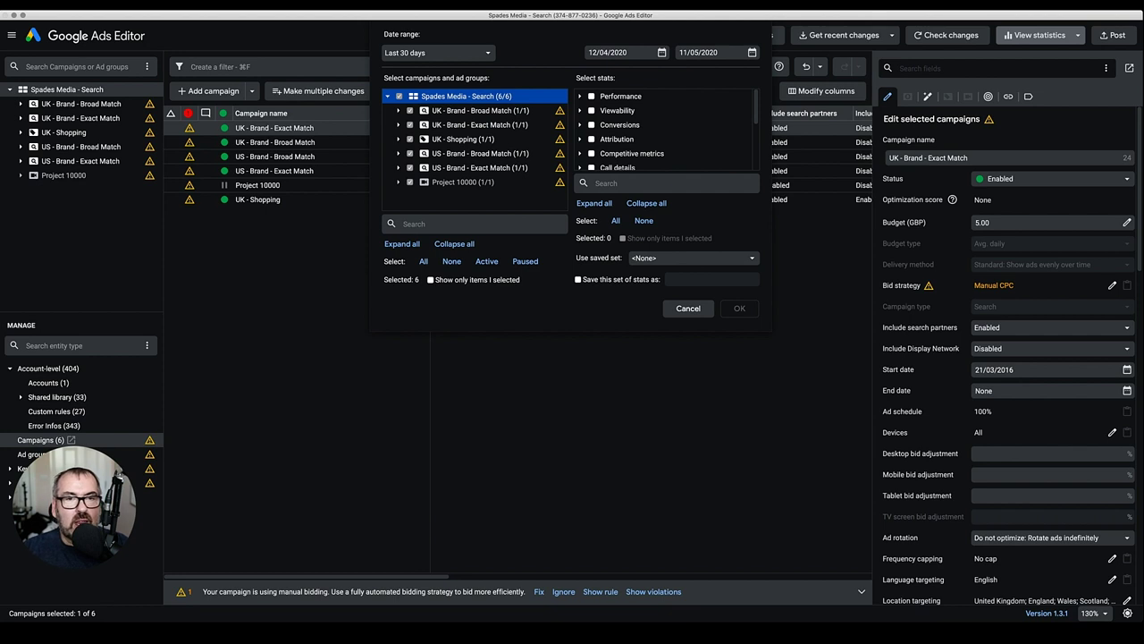
- Try limiting the statistics to the Brand ad group of UK - Brand - Broad Match, and reselect the whole account
click(399, 110)
click(480, 110)
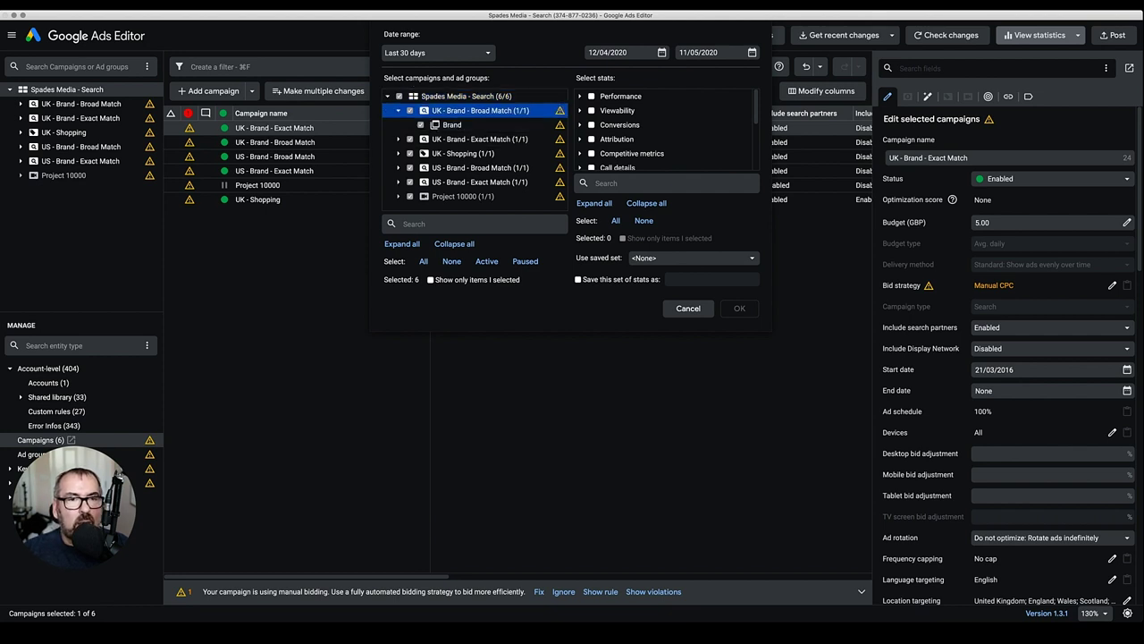
click(399, 95)
click(421, 124)
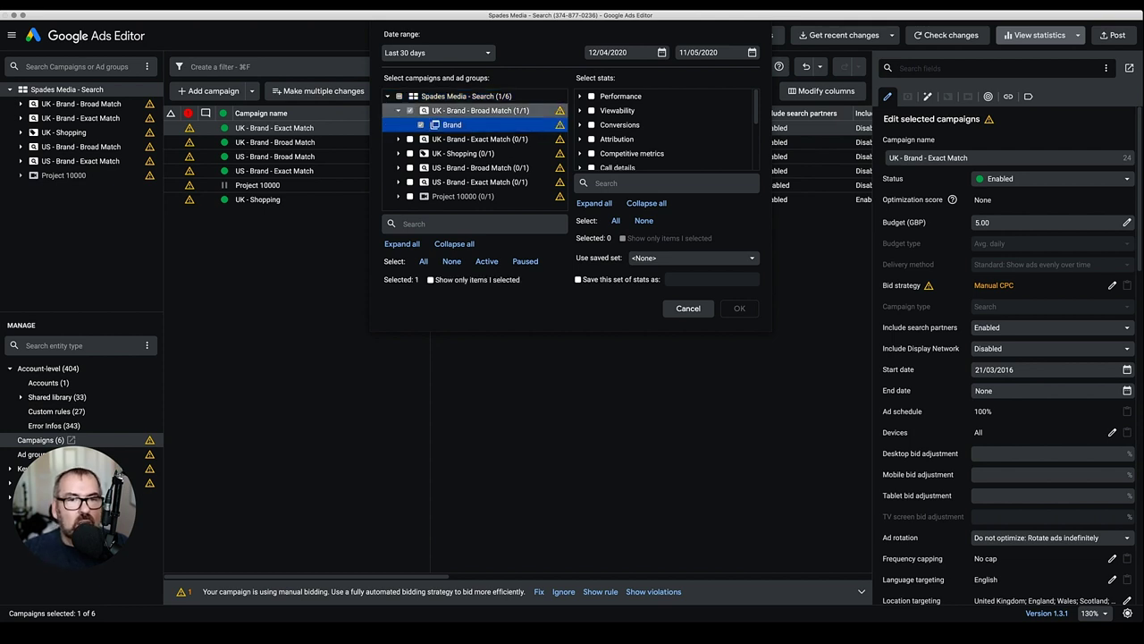
click(398, 95)
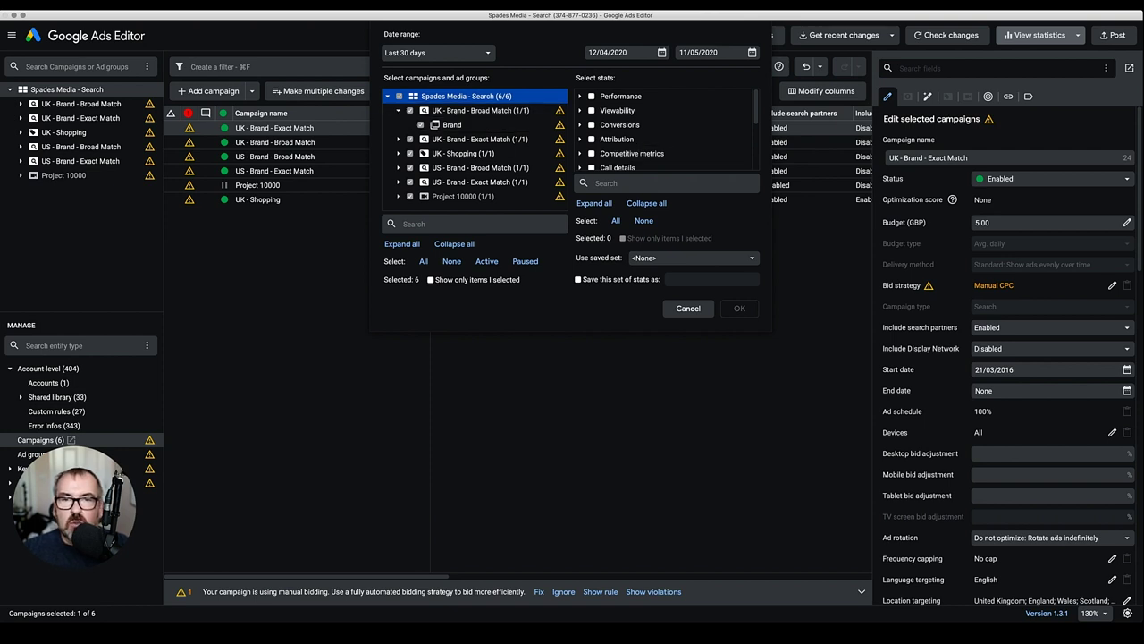
- Include the performance statistics Clicks, Cost, Impr. and CTR in the download
scroll(666, 130, down, 5)
scroll(666, 130, up, 5)
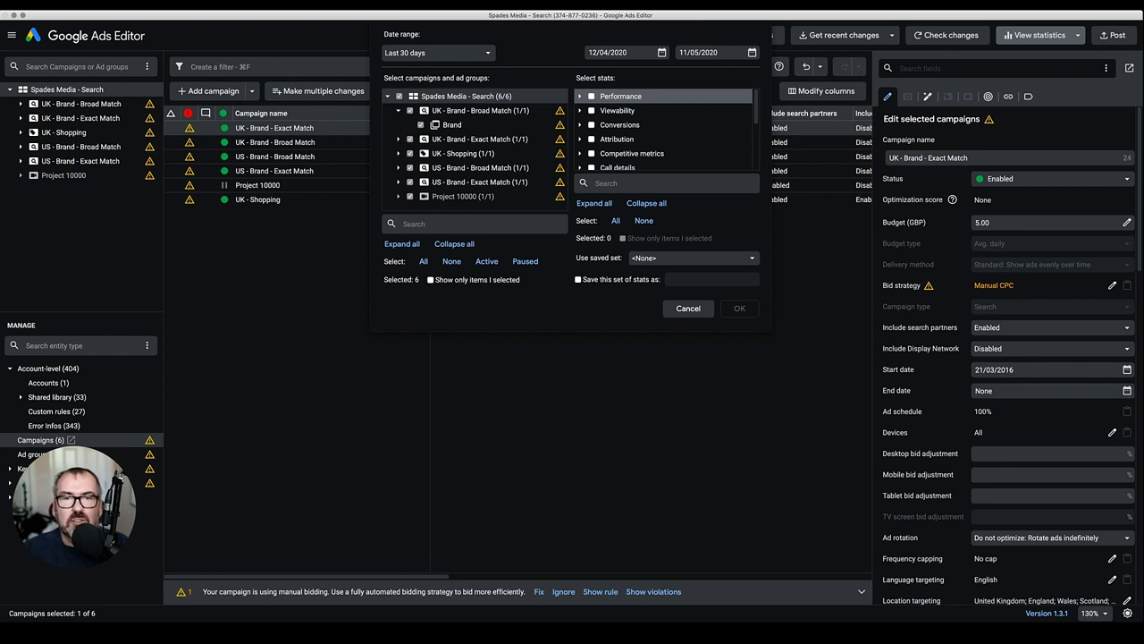
key(Right)
key(Down)
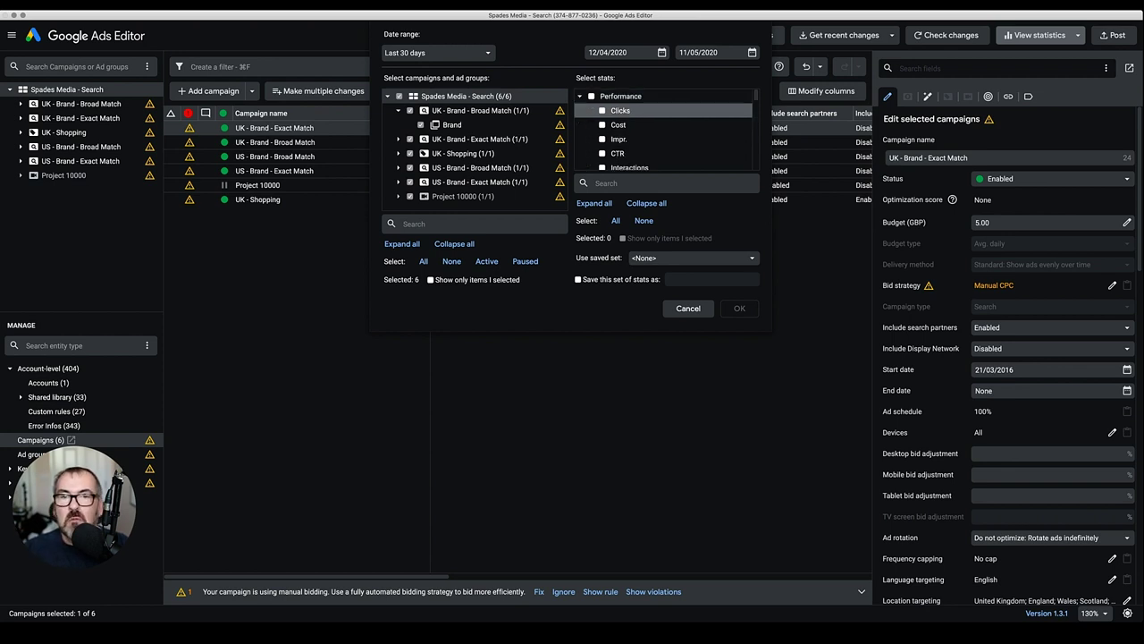
key(space)
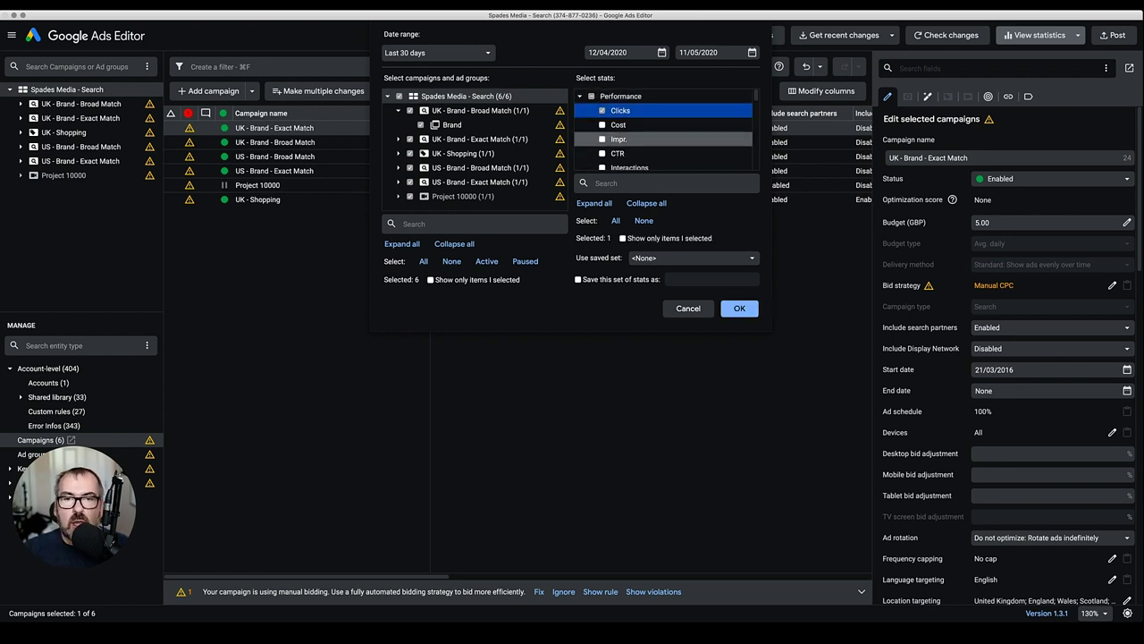
key(Down)
key(space)
key(Down)
key(space)
key(Down)
key(space)
- Add the performance statistics Avg. CPC, Impr. (Abs. Top) % and Impr. (Top) % to the selection
scroll(663, 129, down, 3)
scroll(664, 128, down, 3)
click(663, 115)
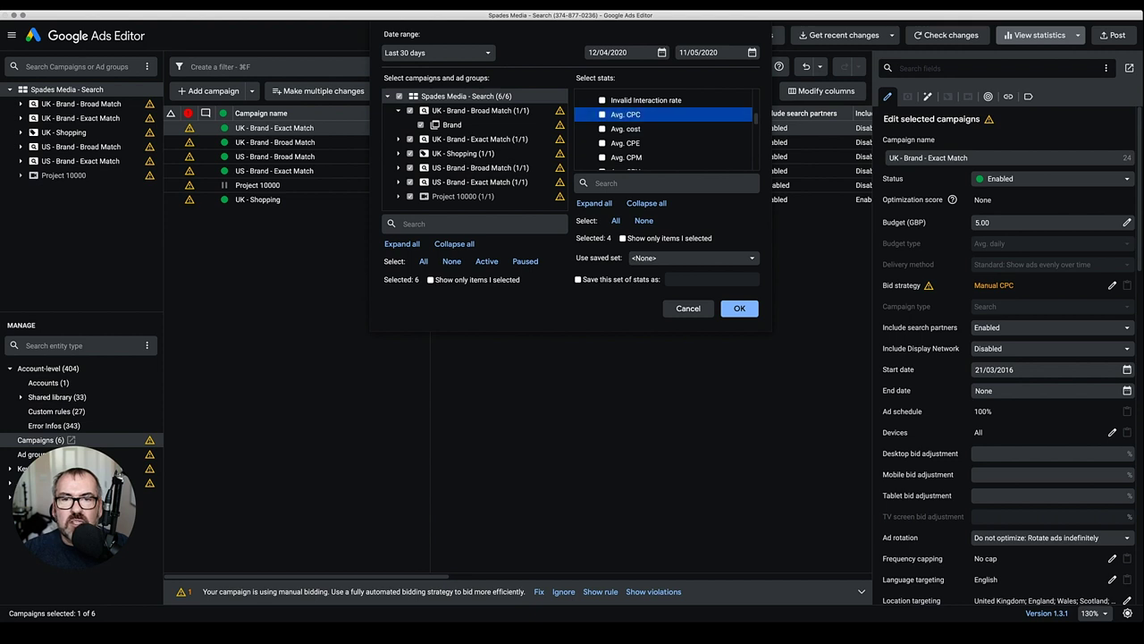
key(space)
scroll(663, 128, down, 8)
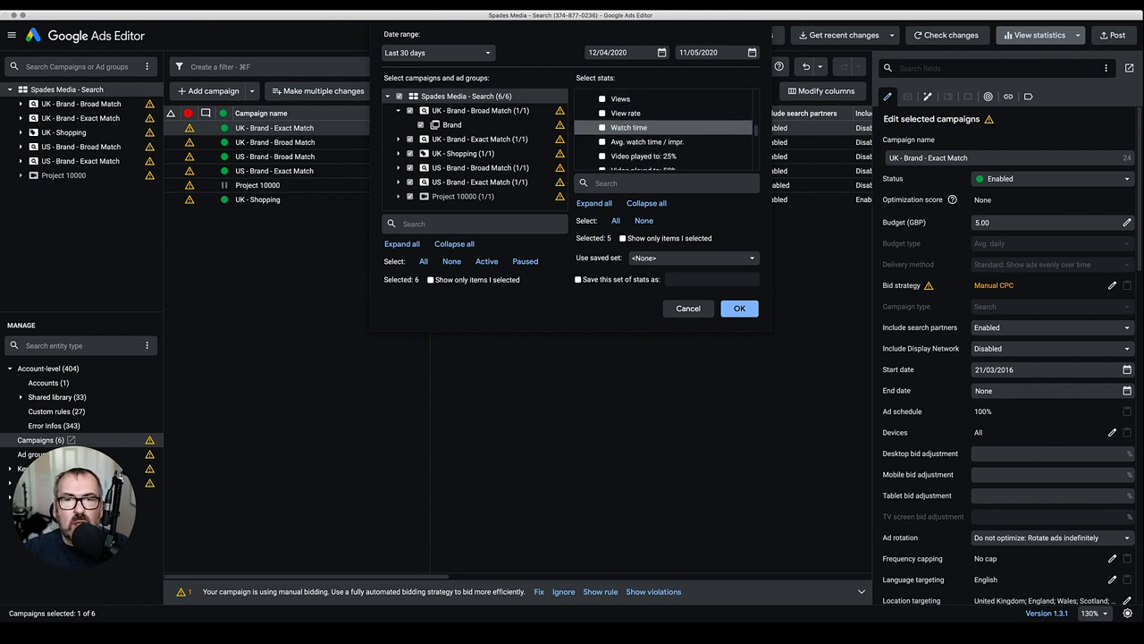
scroll(663, 100, down, 3)
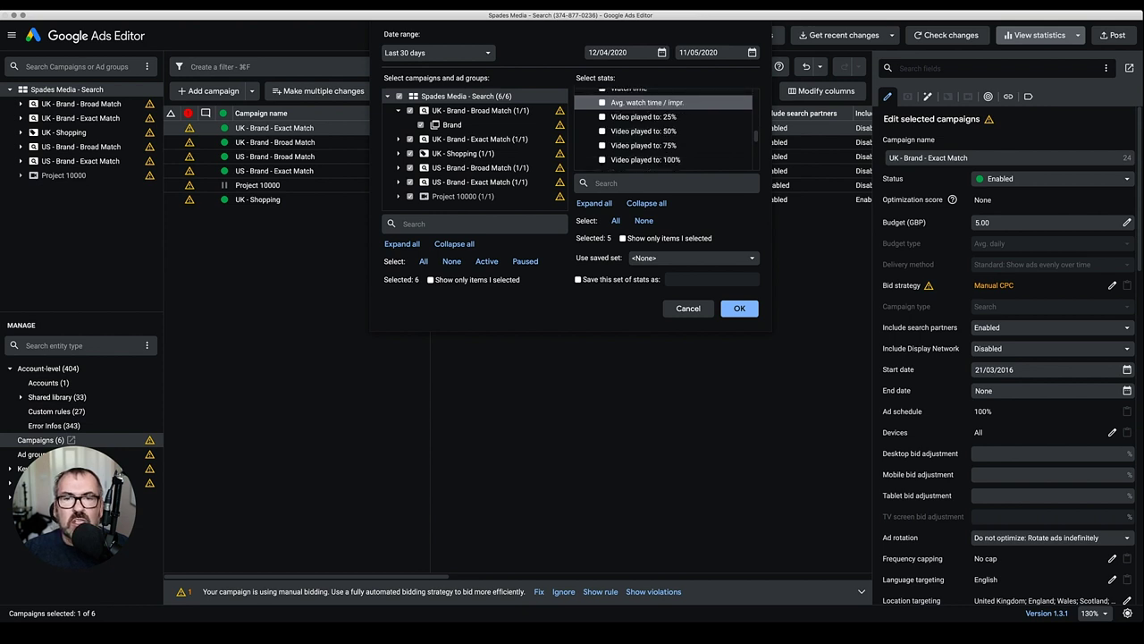
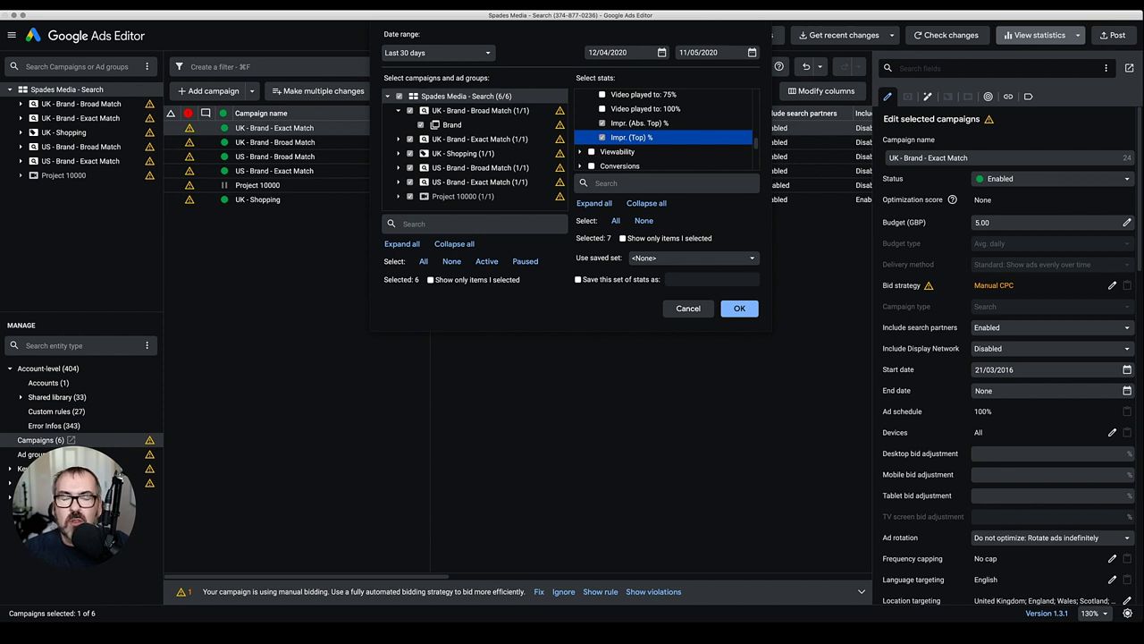
- Add the conversion statistics Conversions, Cost / conv., Conv. rate and Conv. value to the selection
scroll(666, 143, down, 1)
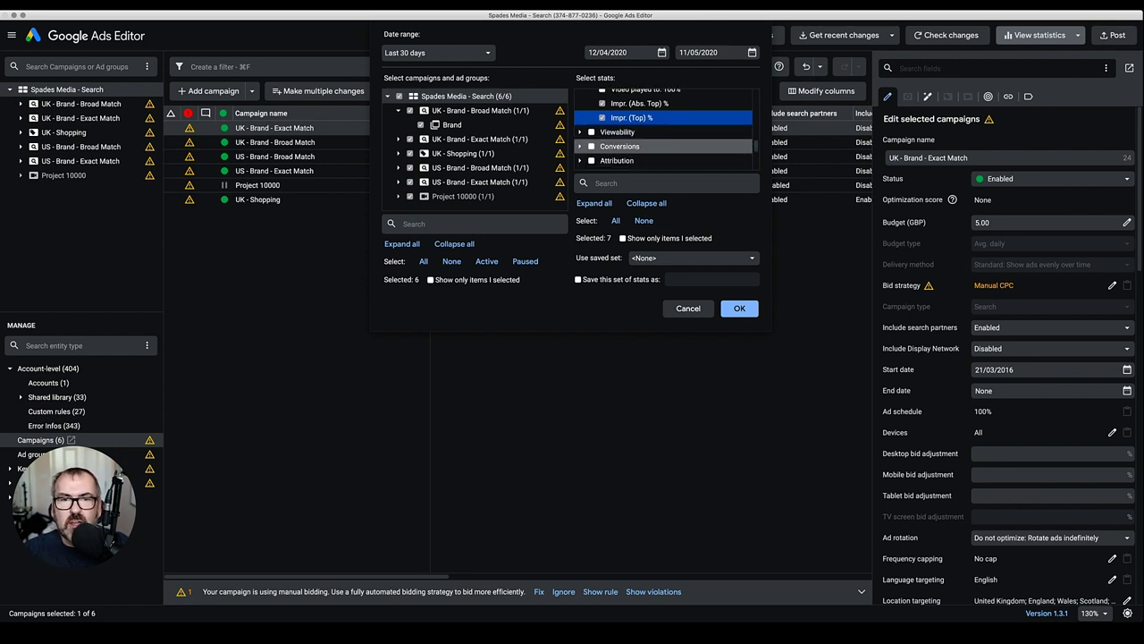
click(580, 146)
scroll(666, 134, down, 2)
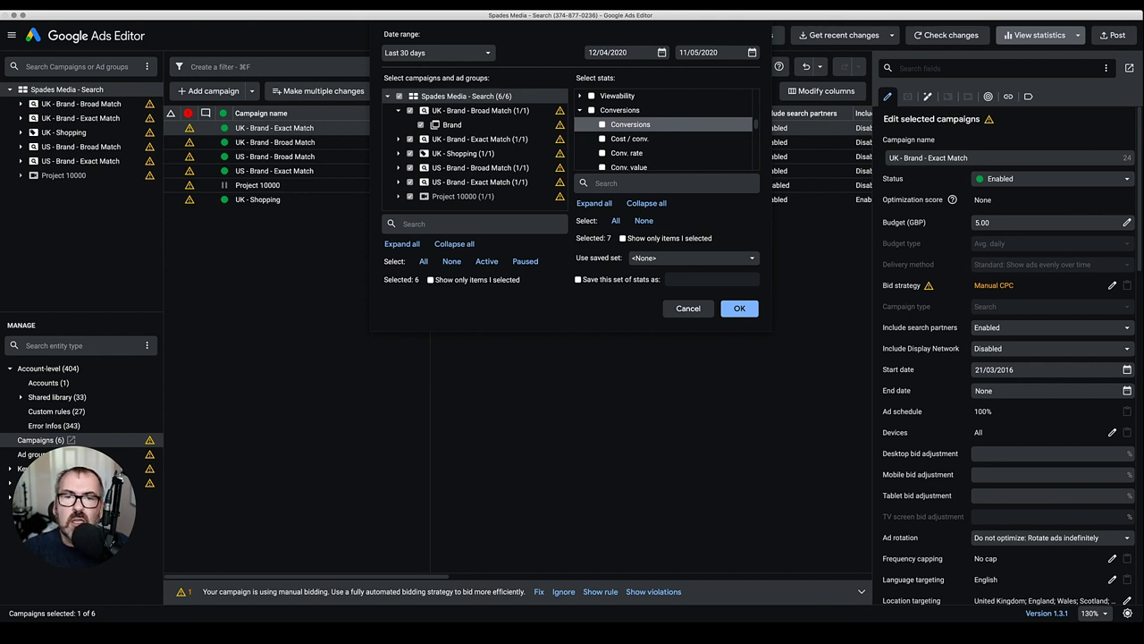
click(602, 125)
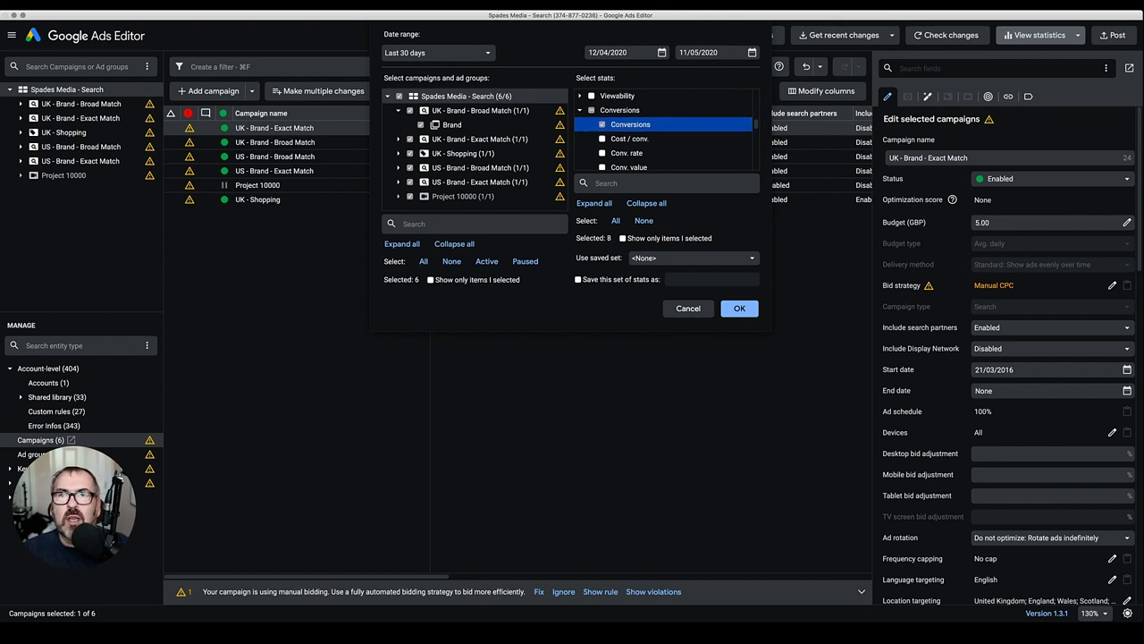
scroll(666, 130, down, 2)
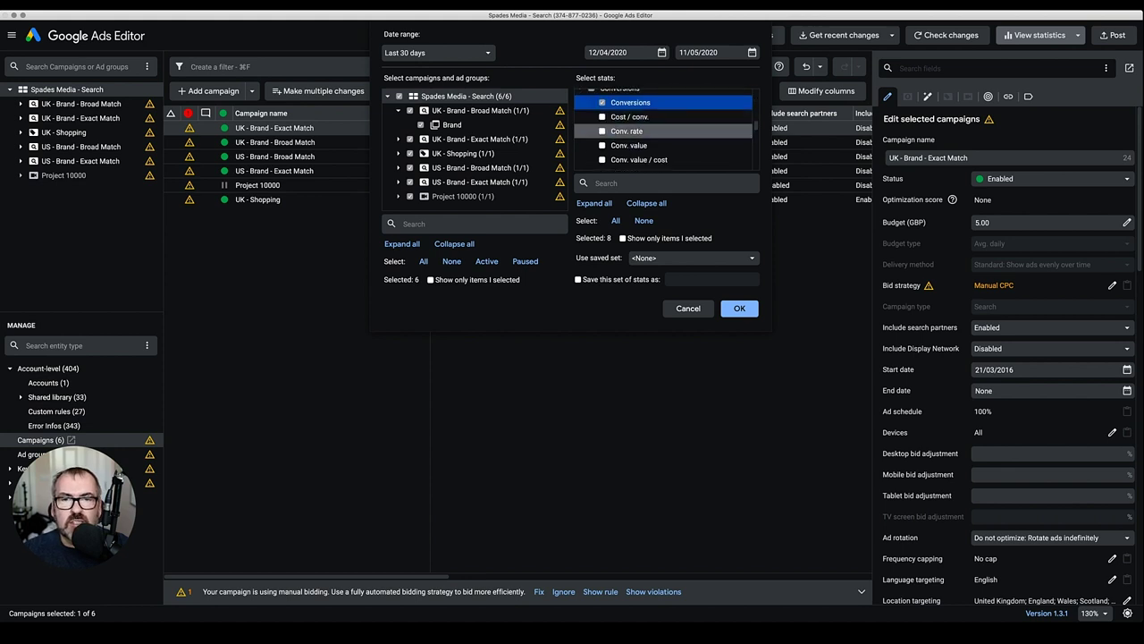
click(601, 115)
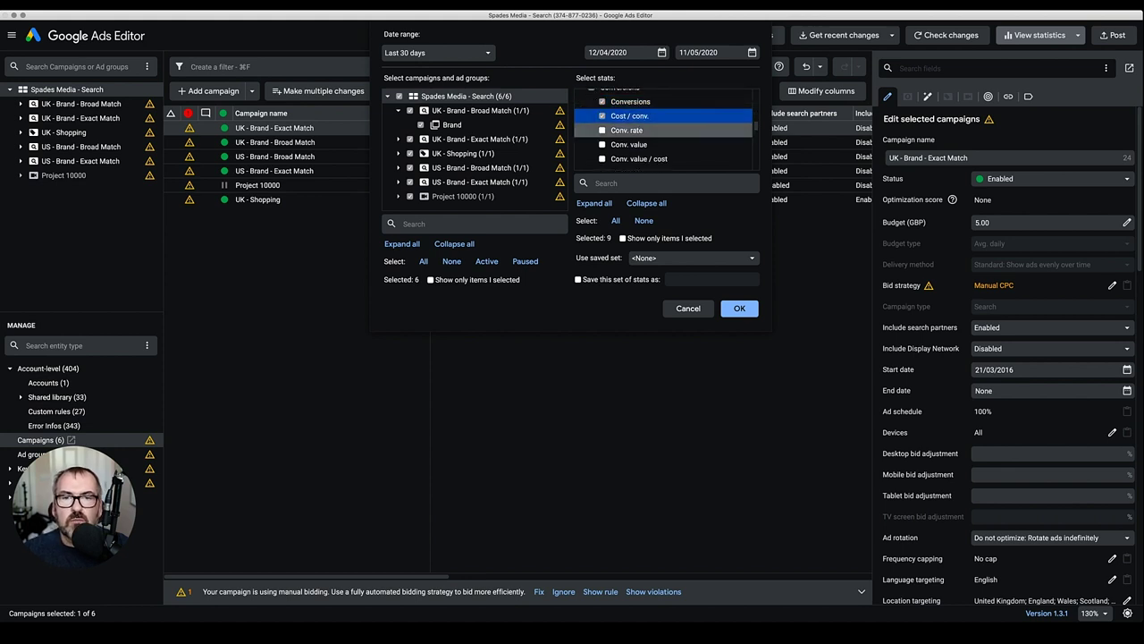
click(601, 129)
click(602, 144)
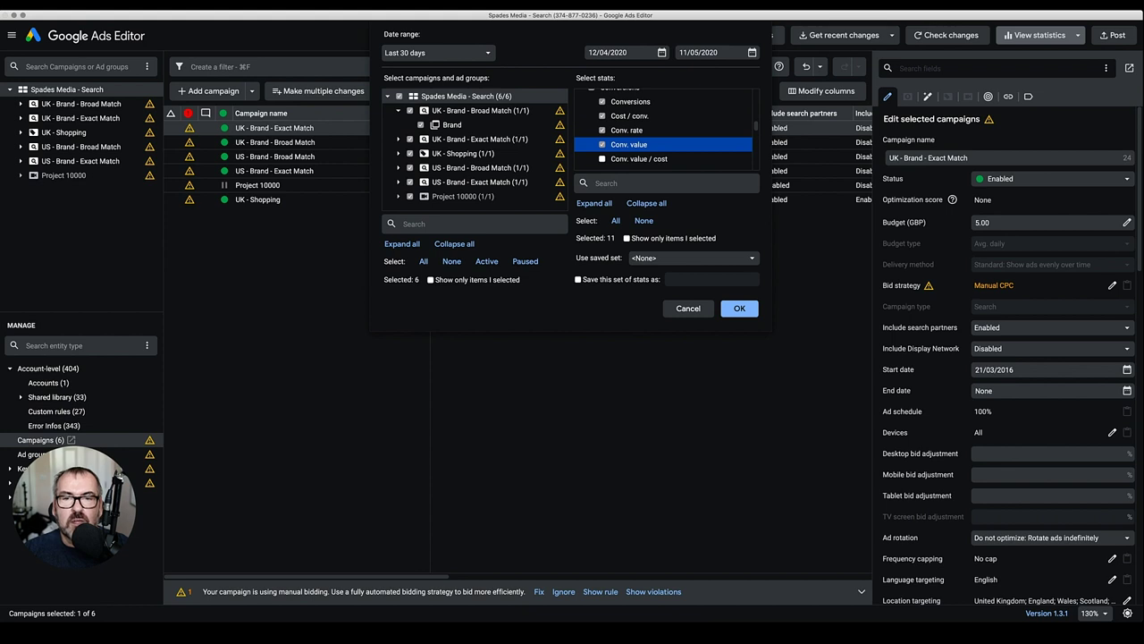
- Add the conversion statistics Cross-device conv. and View-through conv. to the selection
scroll(663, 135, down, 5)
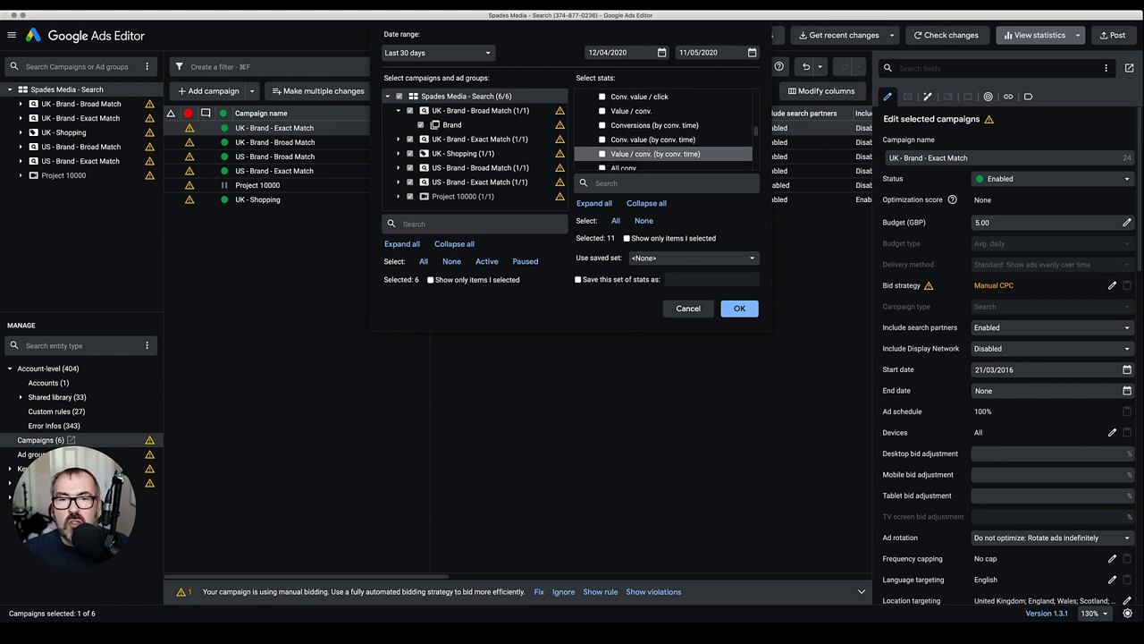
scroll(663, 154, down, 5)
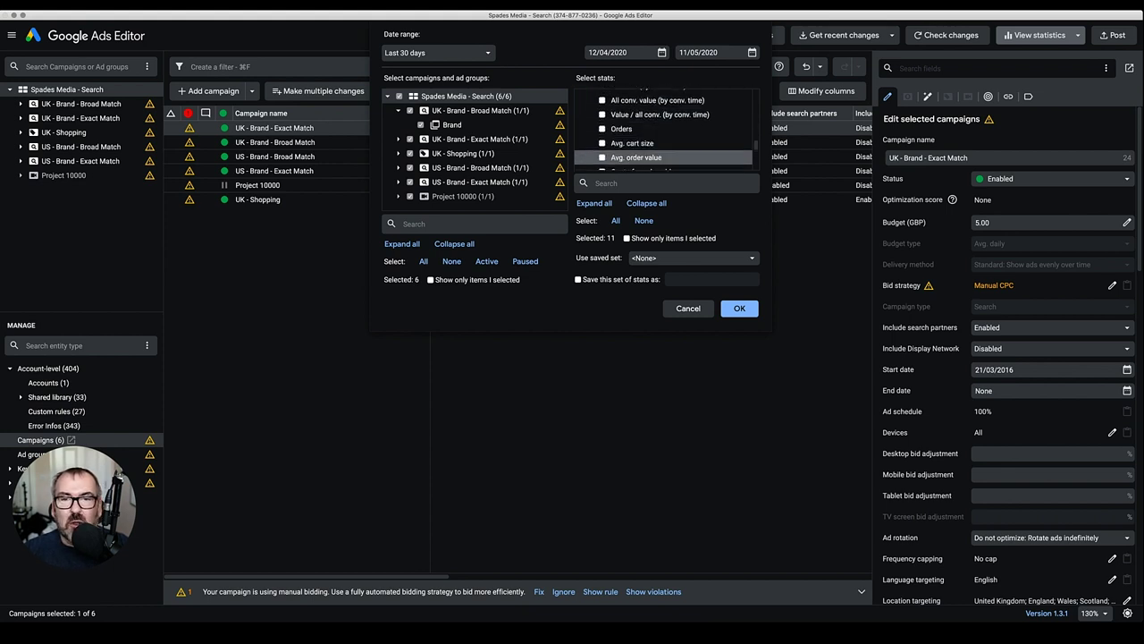
scroll(664, 154, down, 5)
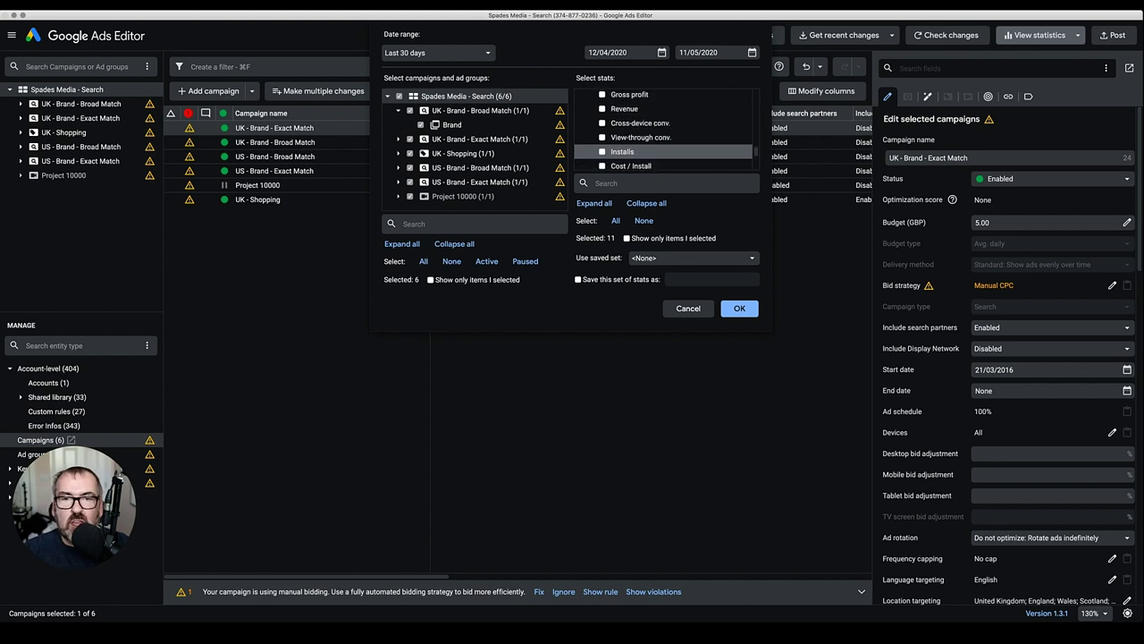
scroll(664, 152, up, 5)
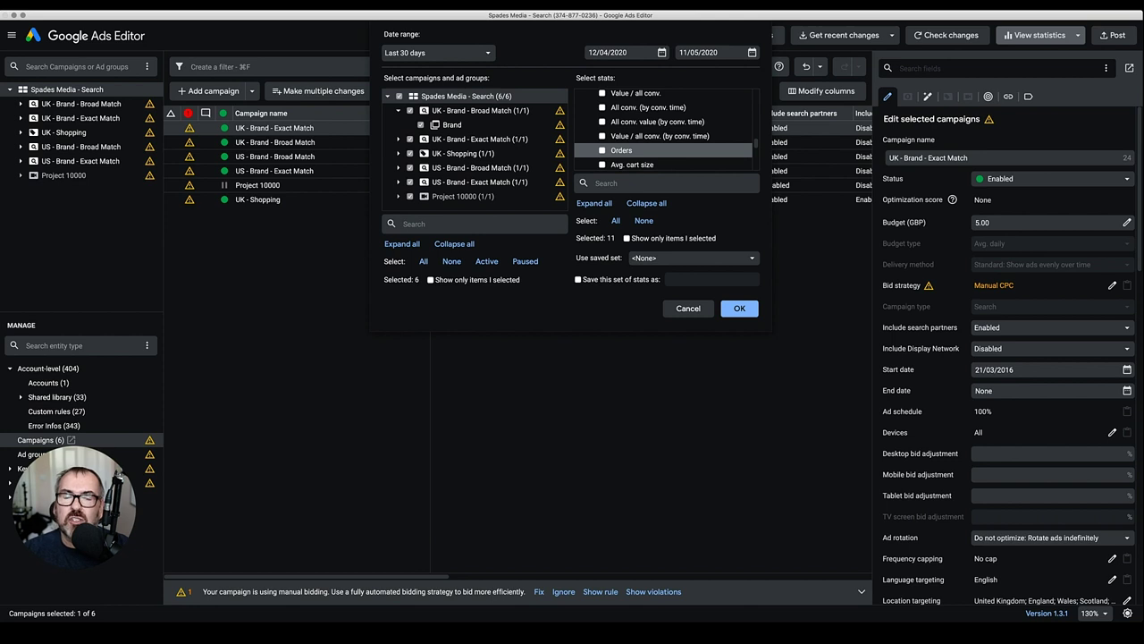
scroll(664, 134, down, 5)
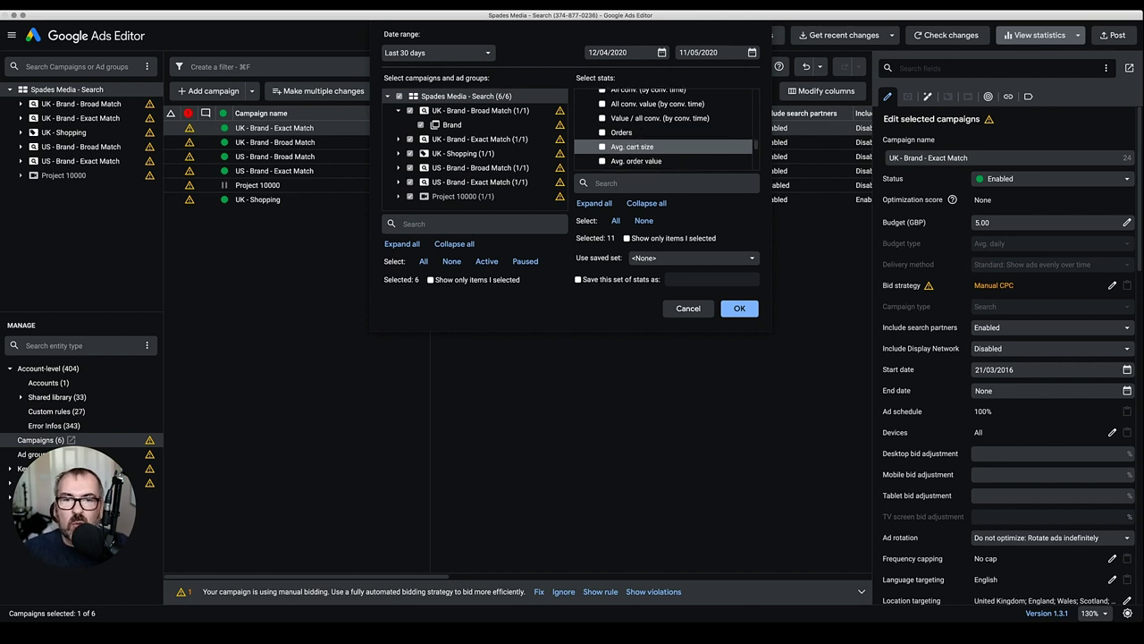
click(601, 111)
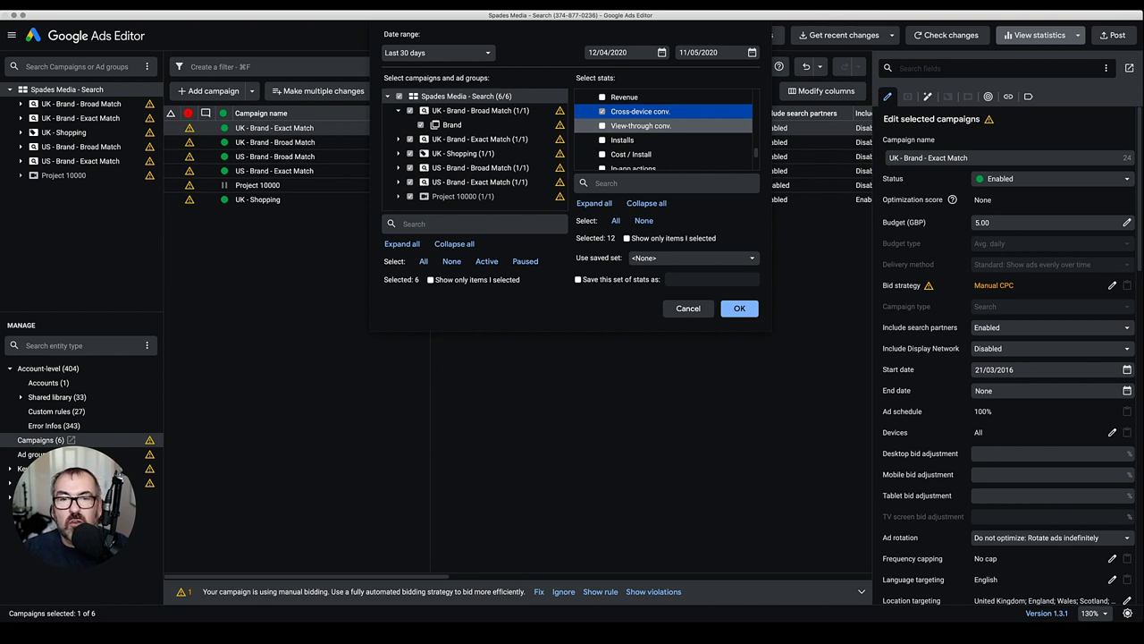
click(602, 125)
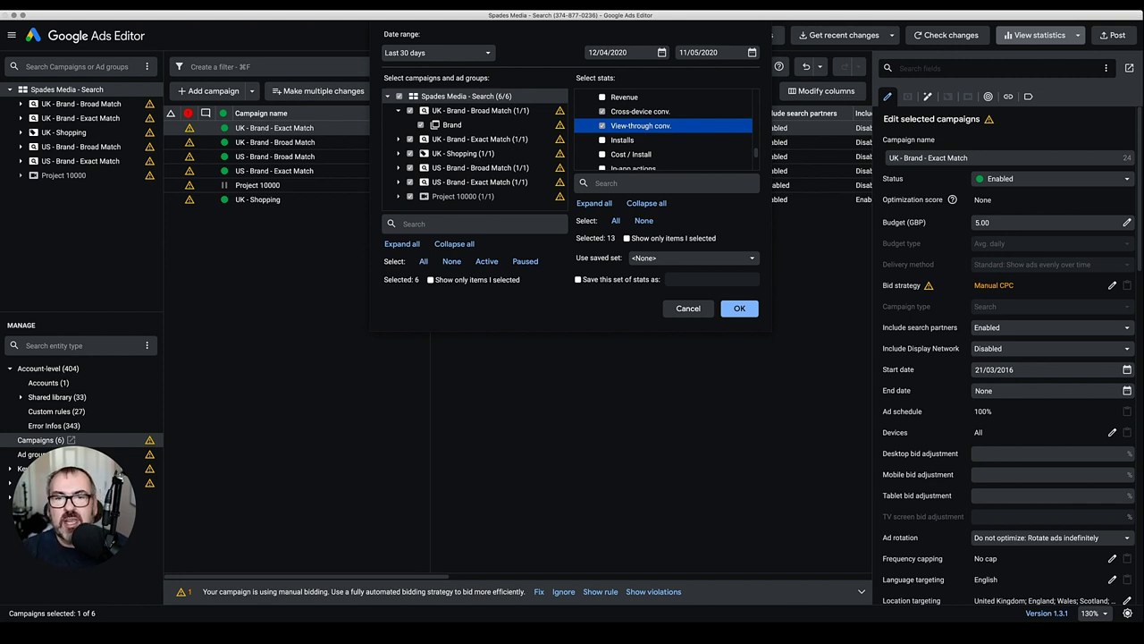
- Look through the remaining statistics, expanding the Attribution and Competitive metrics groups to examine impression share and benchmark options
scroll(625, 126, down, 3)
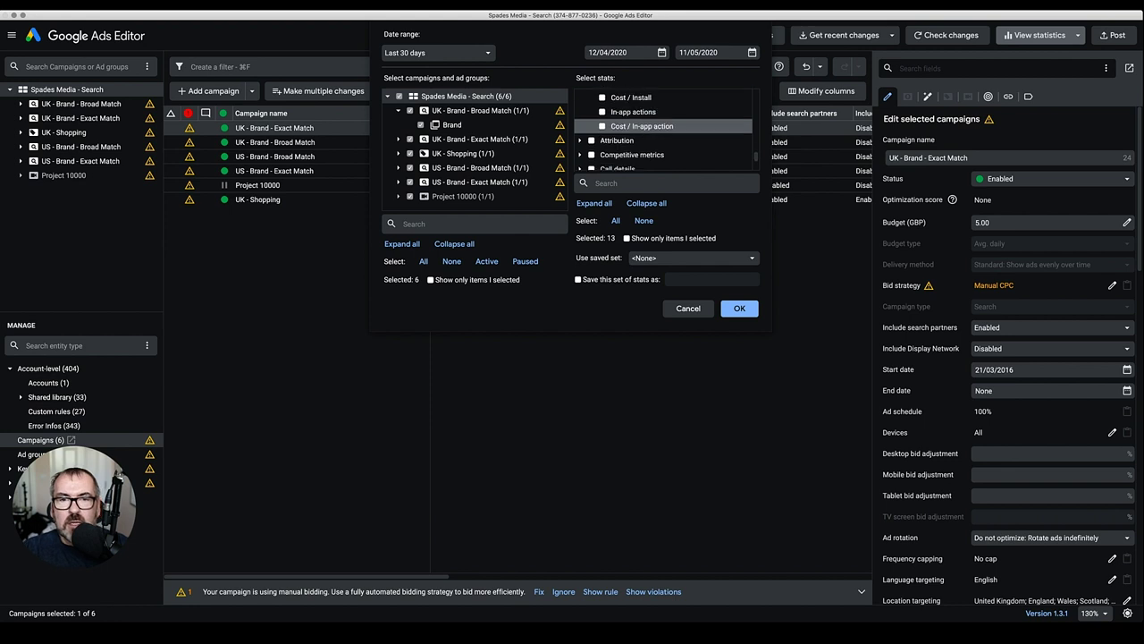
click(579, 140)
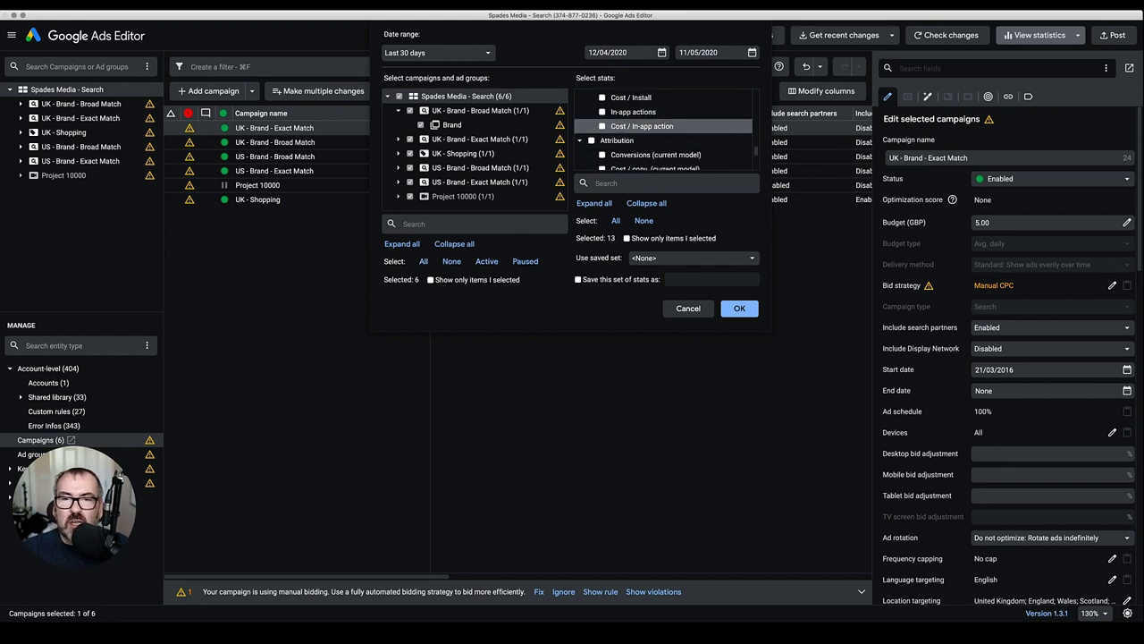
scroll(626, 123, down, 3)
scroll(626, 123, down, 3)
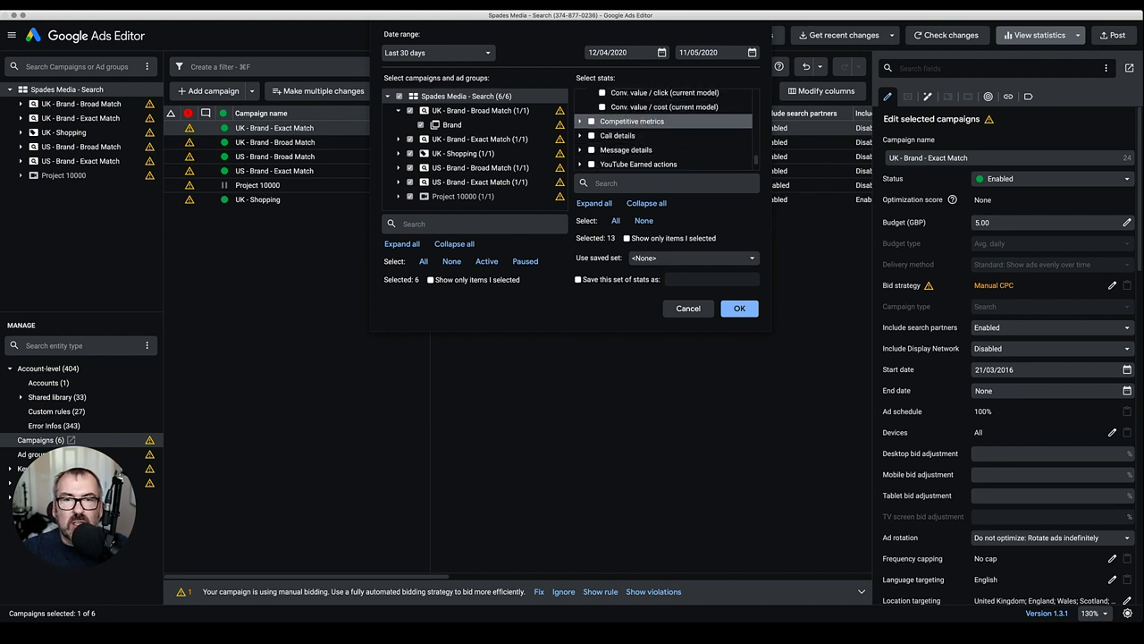
click(580, 121)
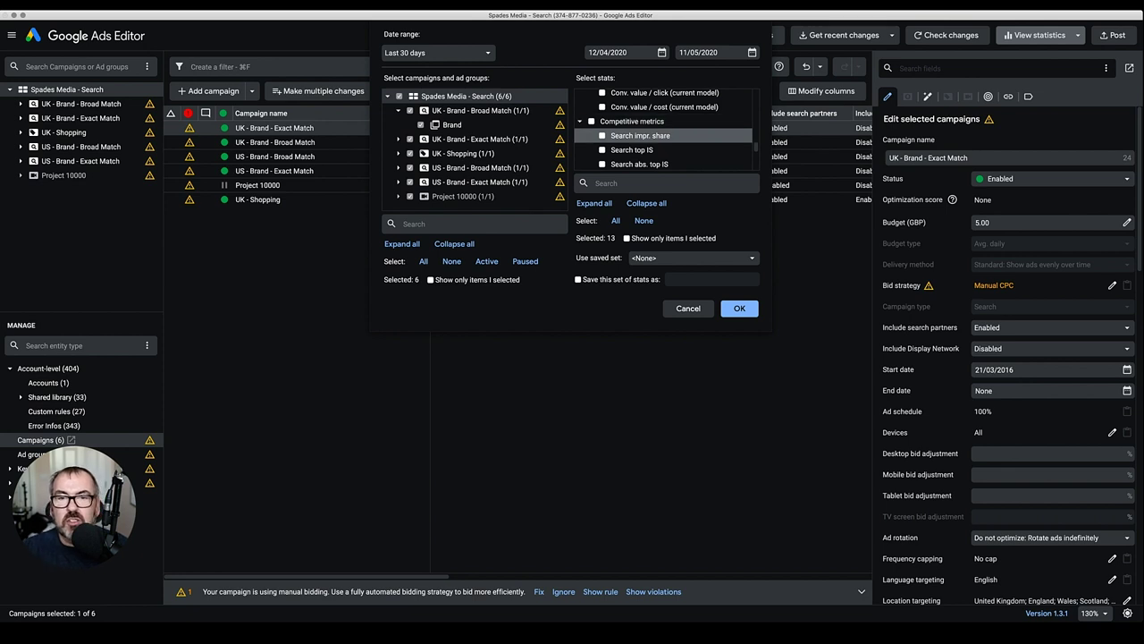
scroll(664, 129, down, 5)
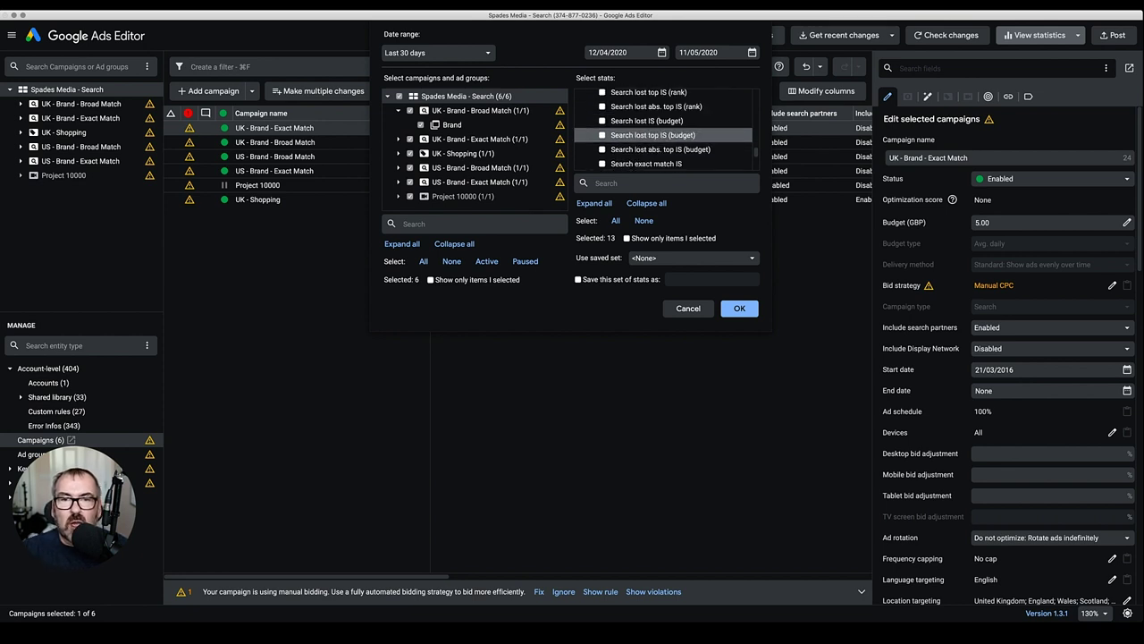
scroll(663, 131, down, 5)
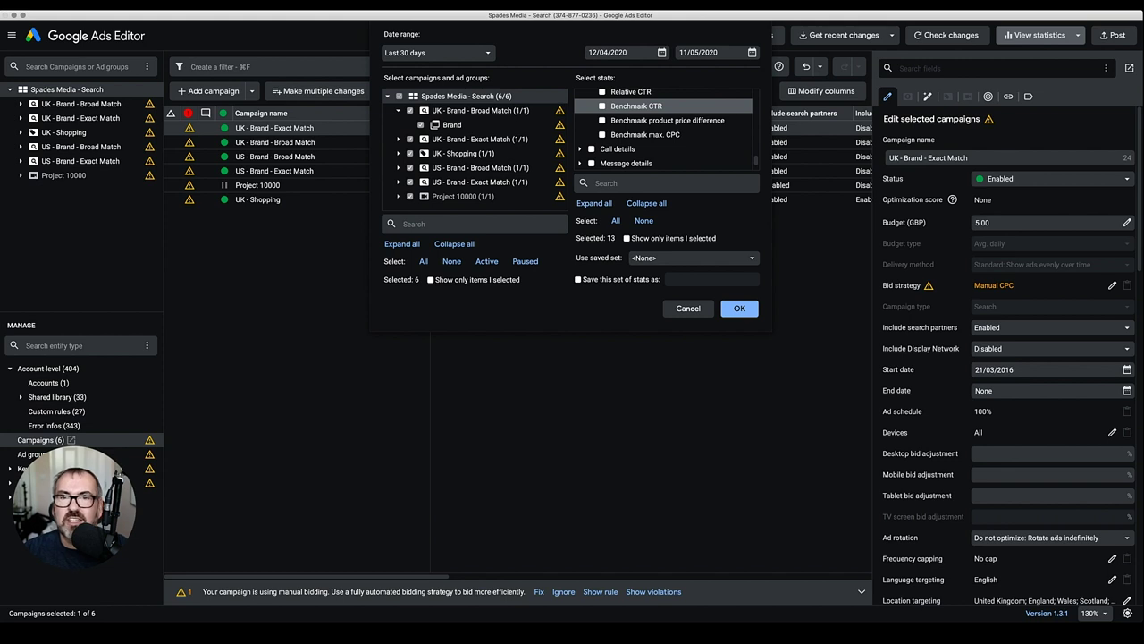
scroll(662, 109, up, 3)
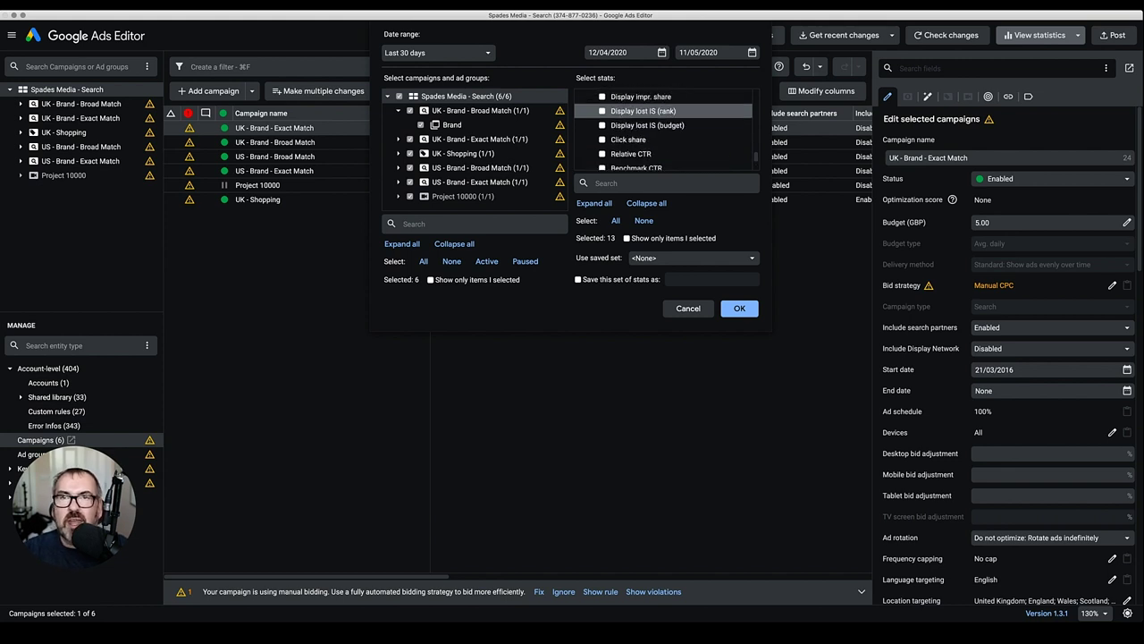
scroll(662, 109, up, 5)
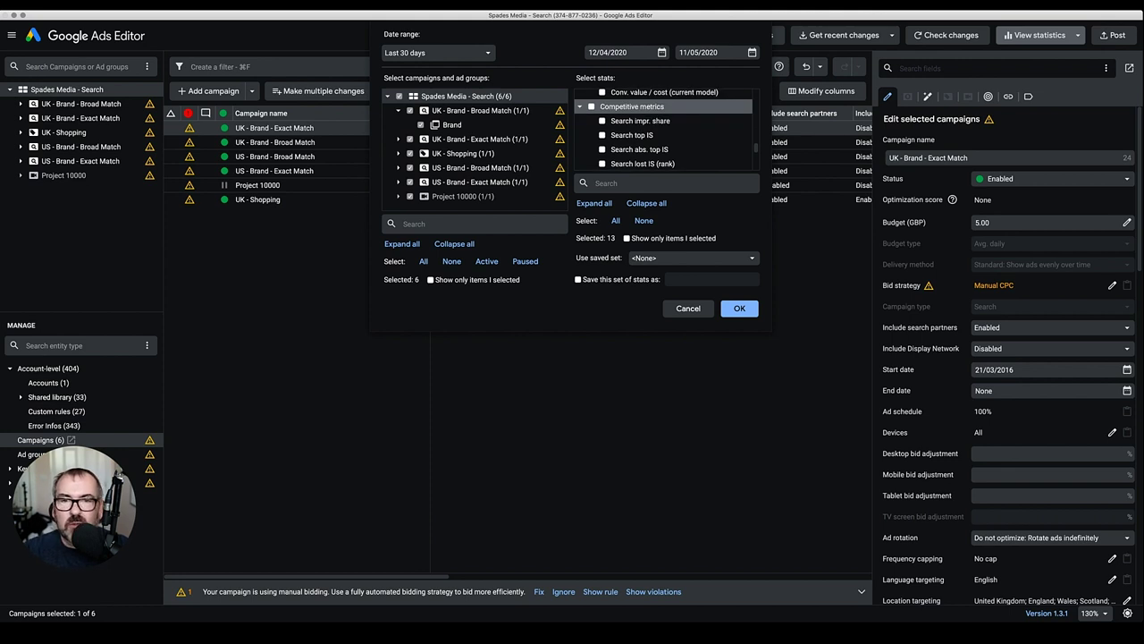
scroll(662, 116, down, 10)
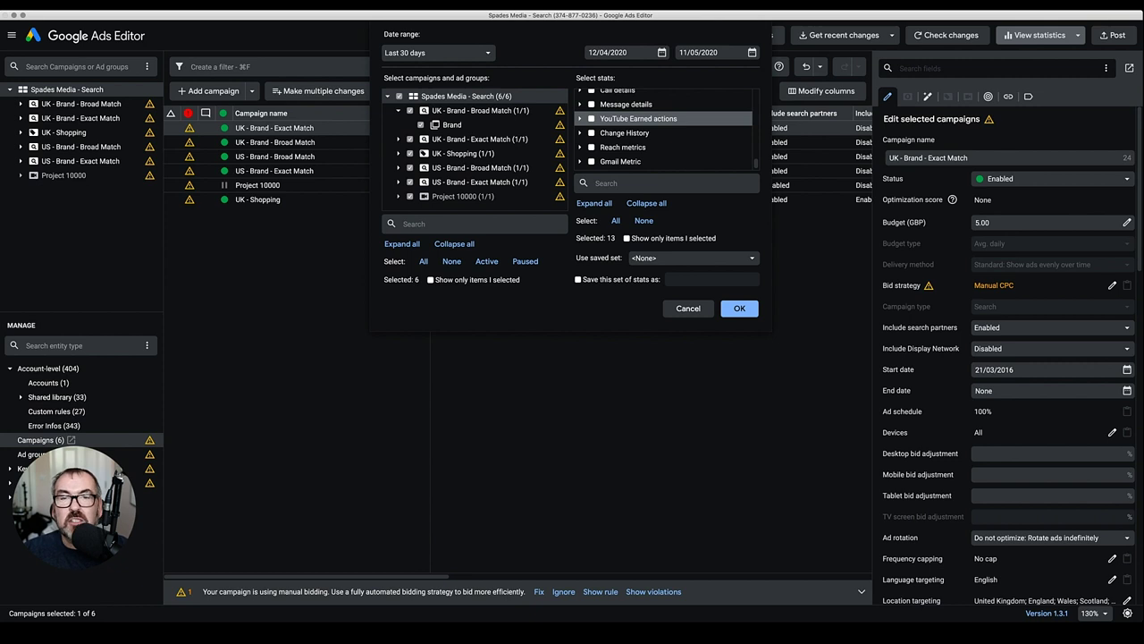
scroll(661, 118, up, 10)
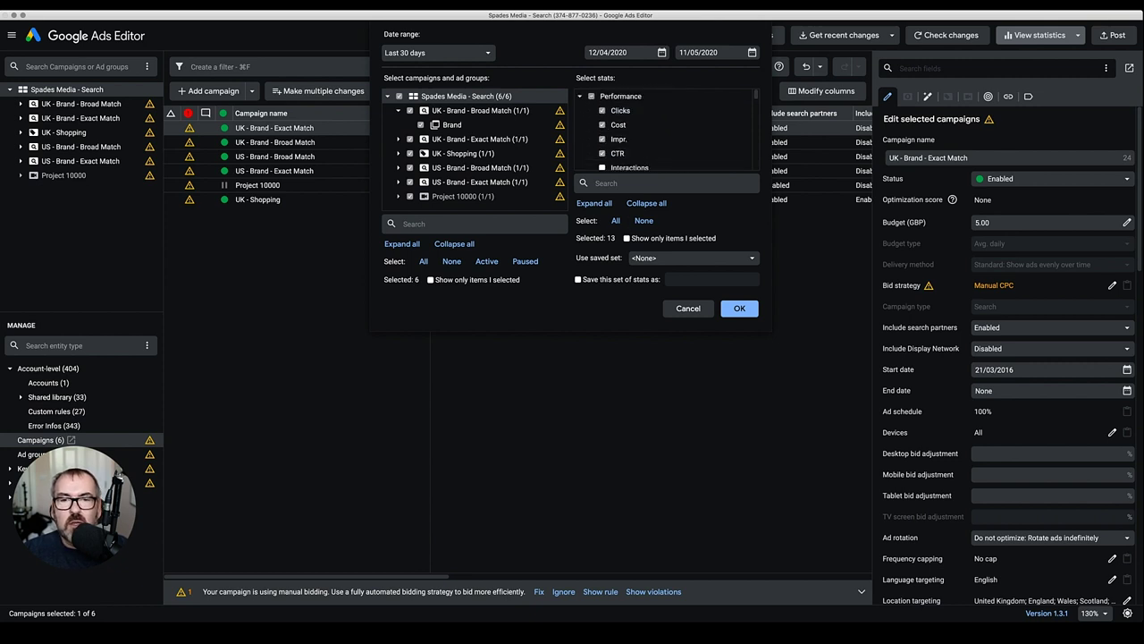
- Try selecting every statistic and using the saved set Elite Media Buyers - Search, and clear the statistics selection
click(615, 220)
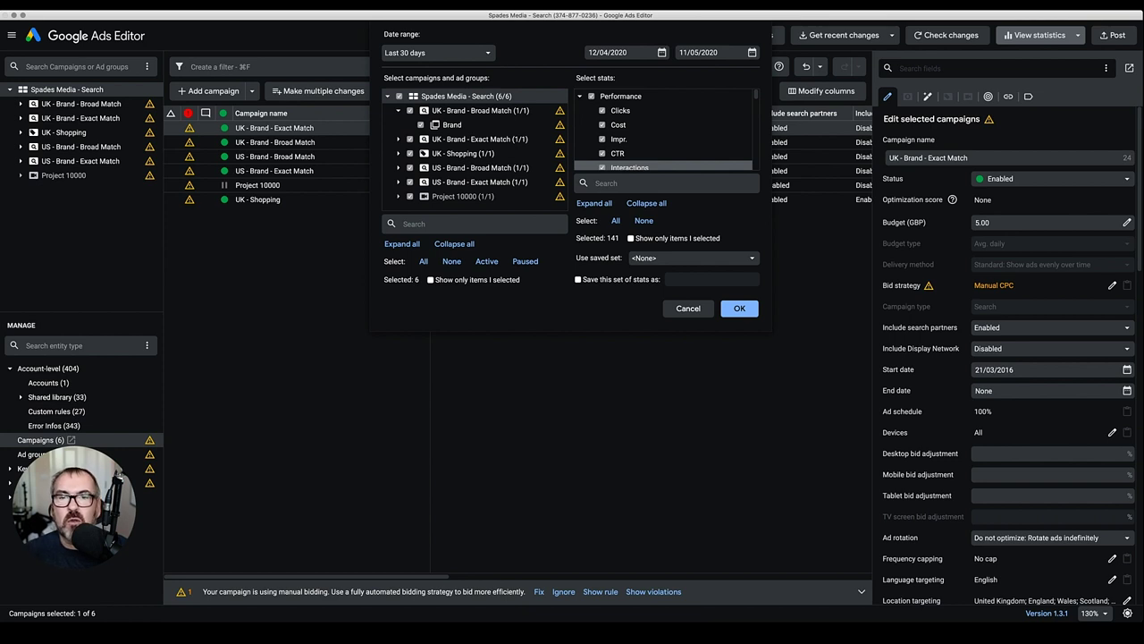
click(621, 95)
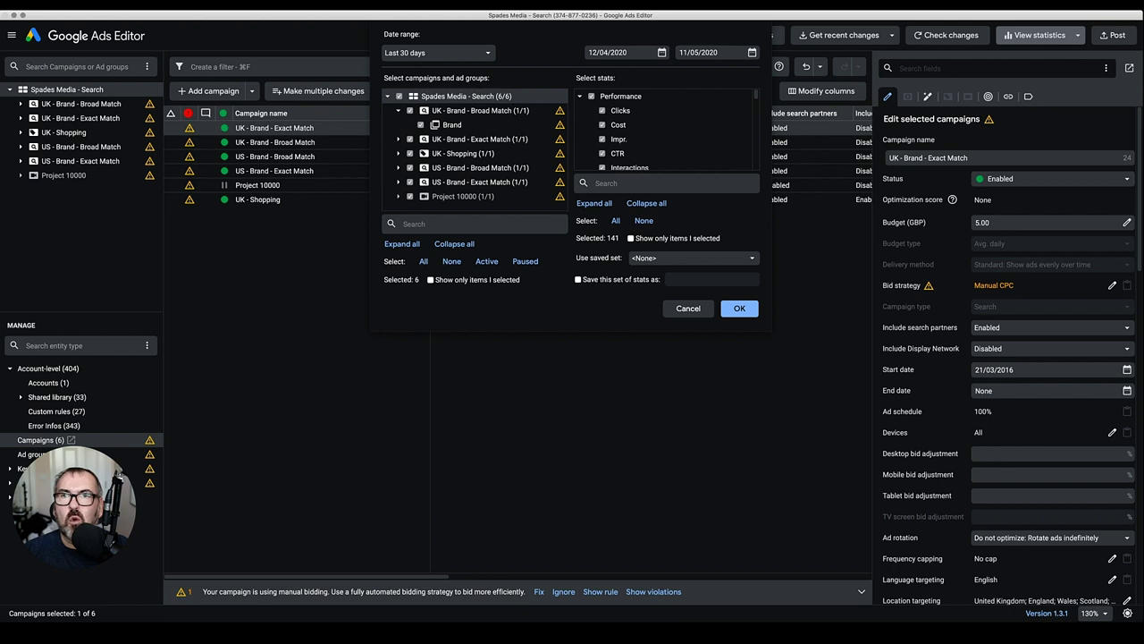
click(696, 258)
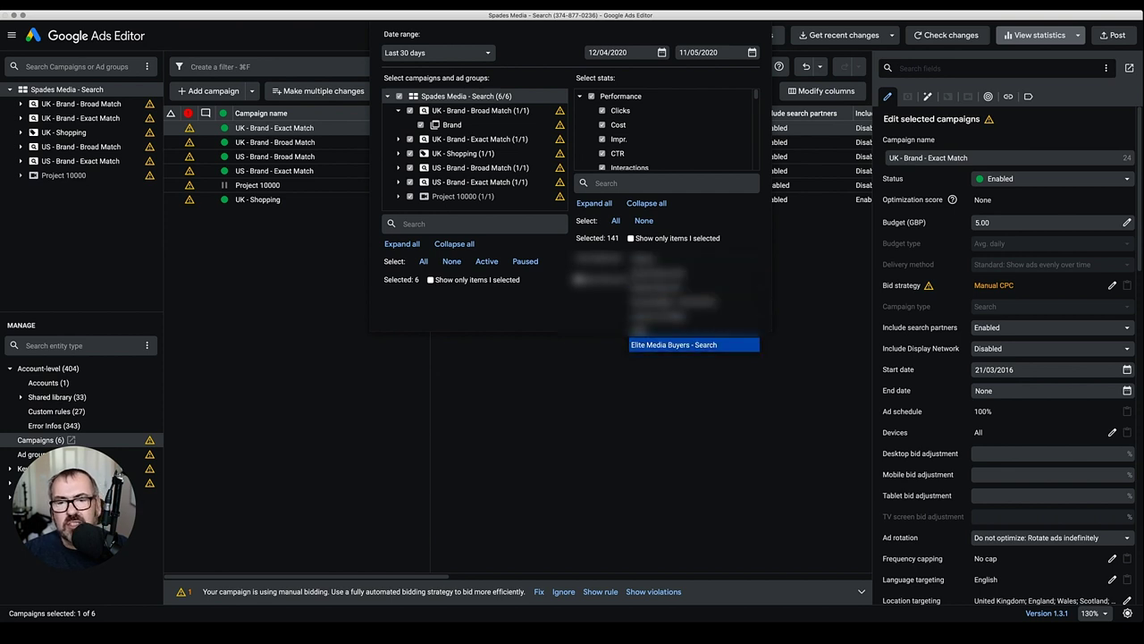
click(674, 344)
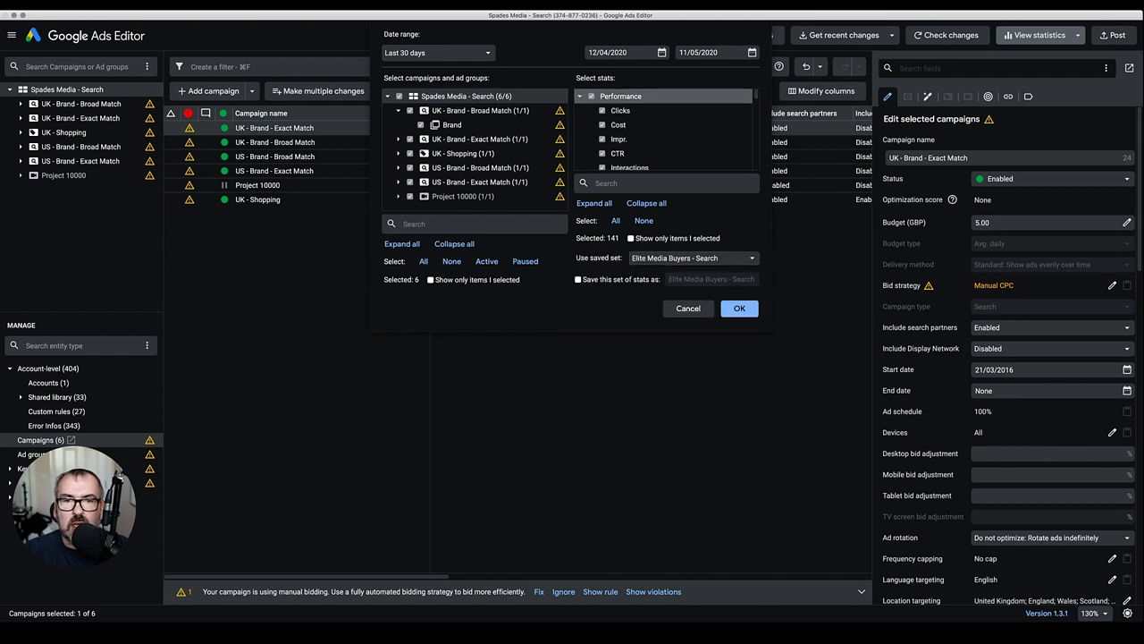
click(580, 95)
click(644, 220)
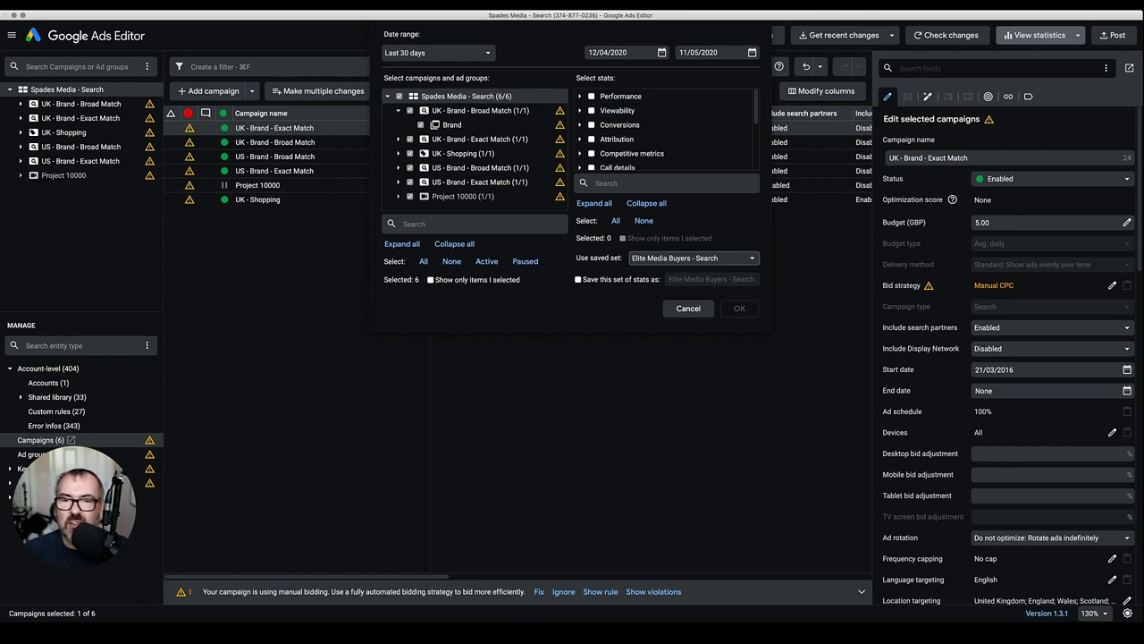
- Load a different saved set of statistics and download them for all campaigns over the last 30 days
click(694, 258)
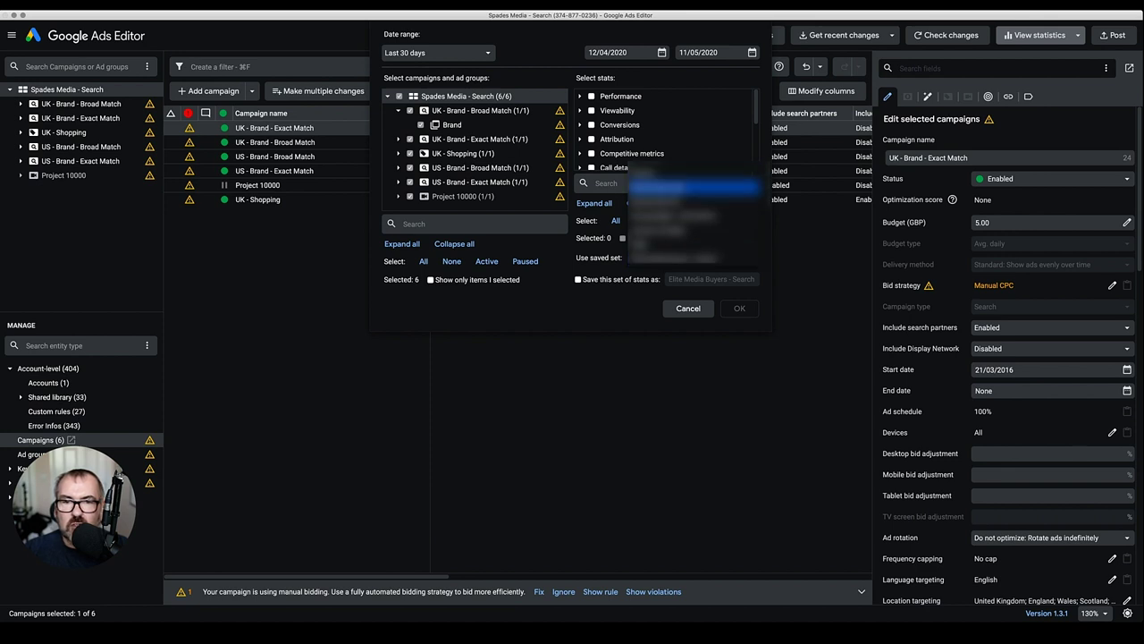
key(Return)
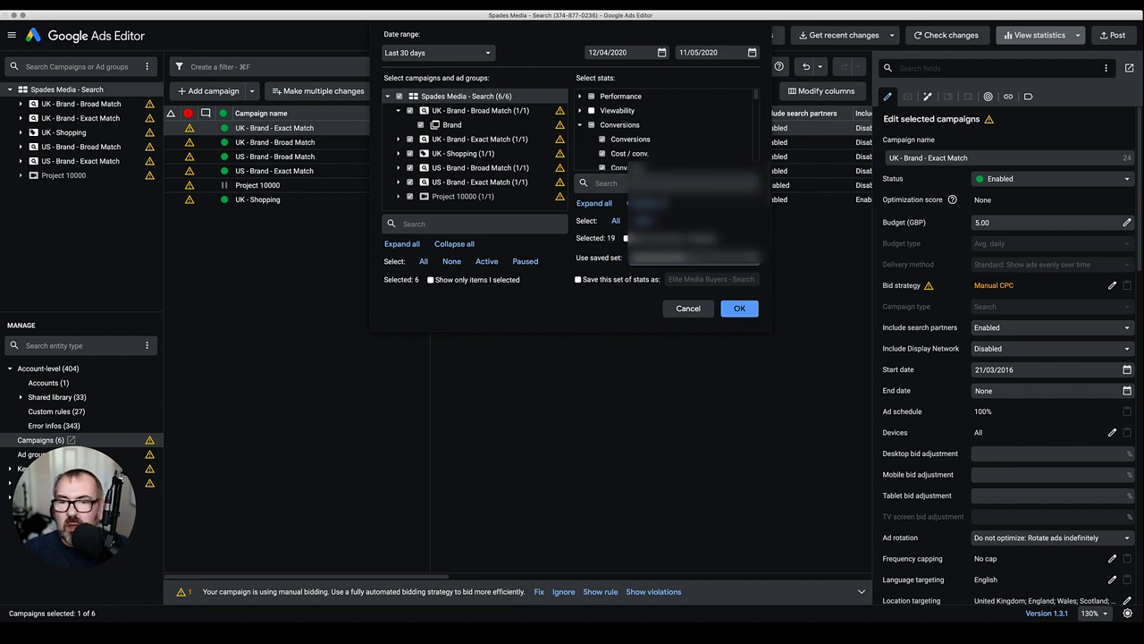
key(Return)
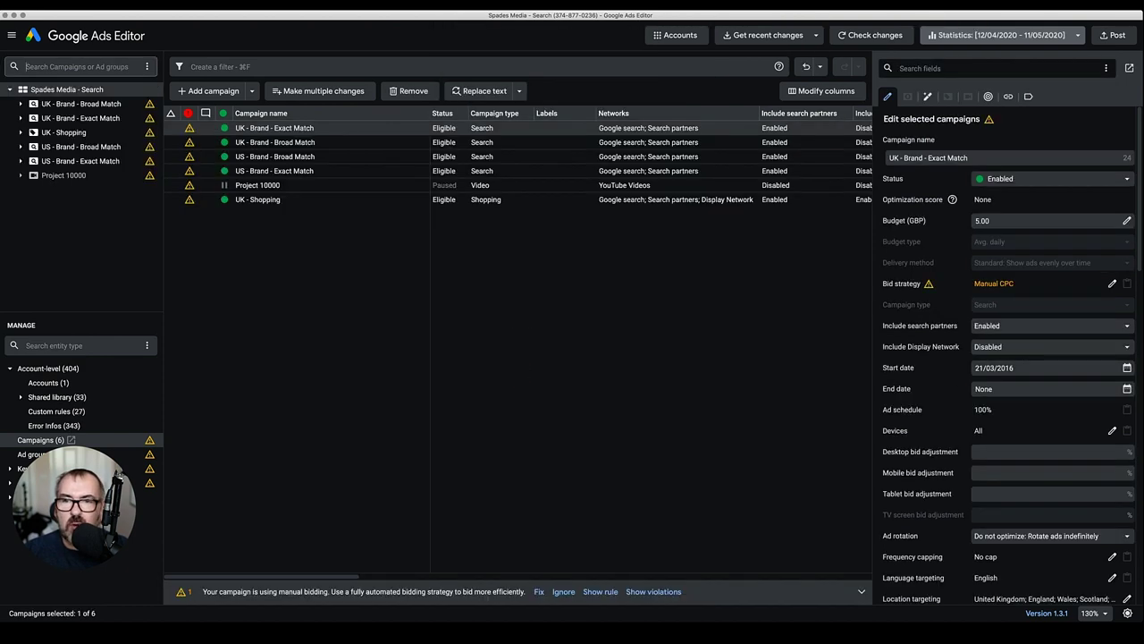
- Move the Impr. column ahead of Cost (GBP) in the campaign list and auto-size all columns
scroll(518, 161, right, 10)
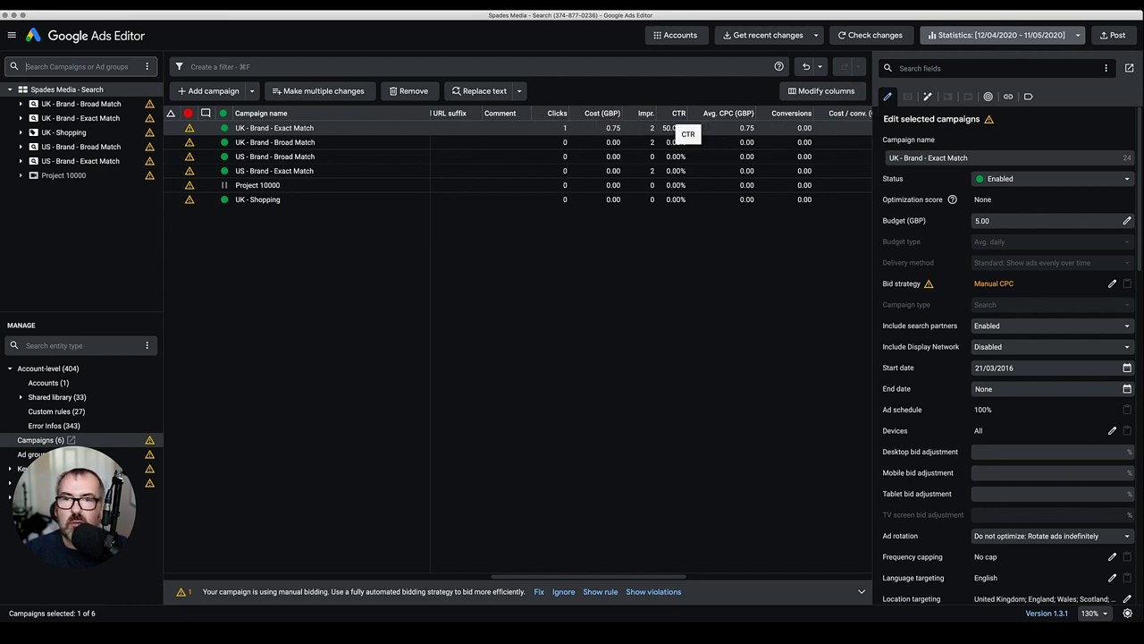
click(660, 126)
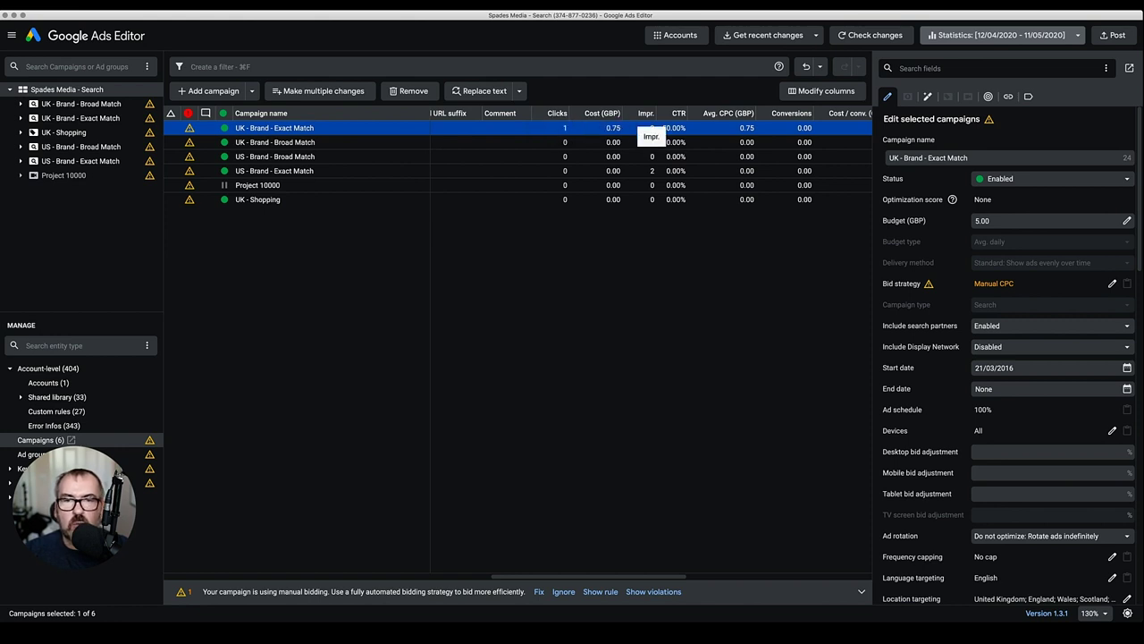
drag(646, 115, 592, 113)
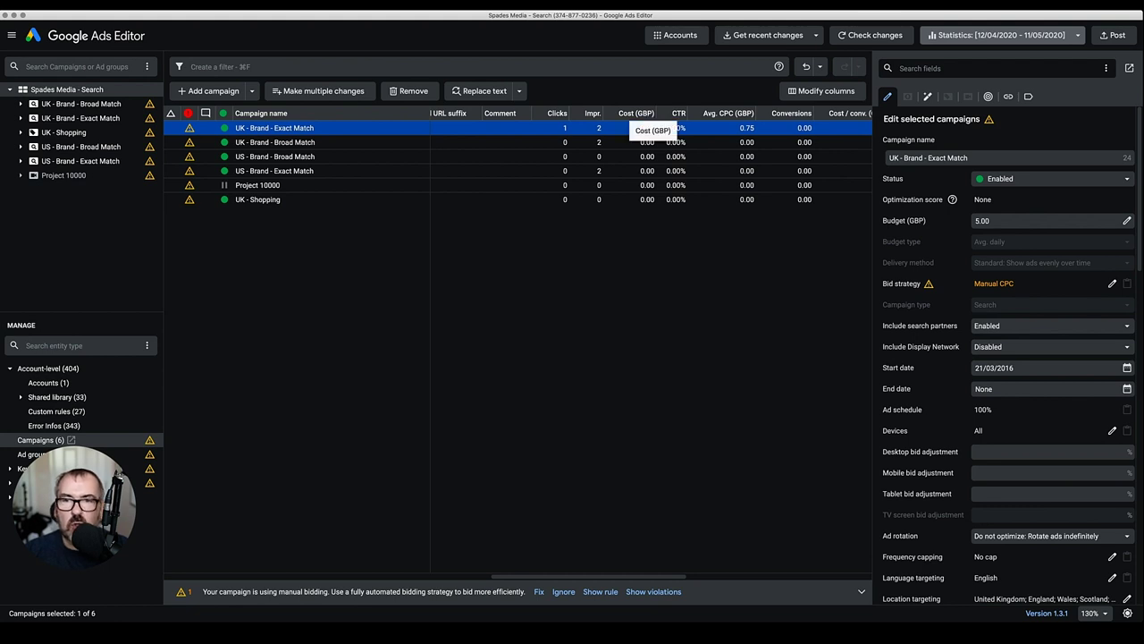
click(823, 90)
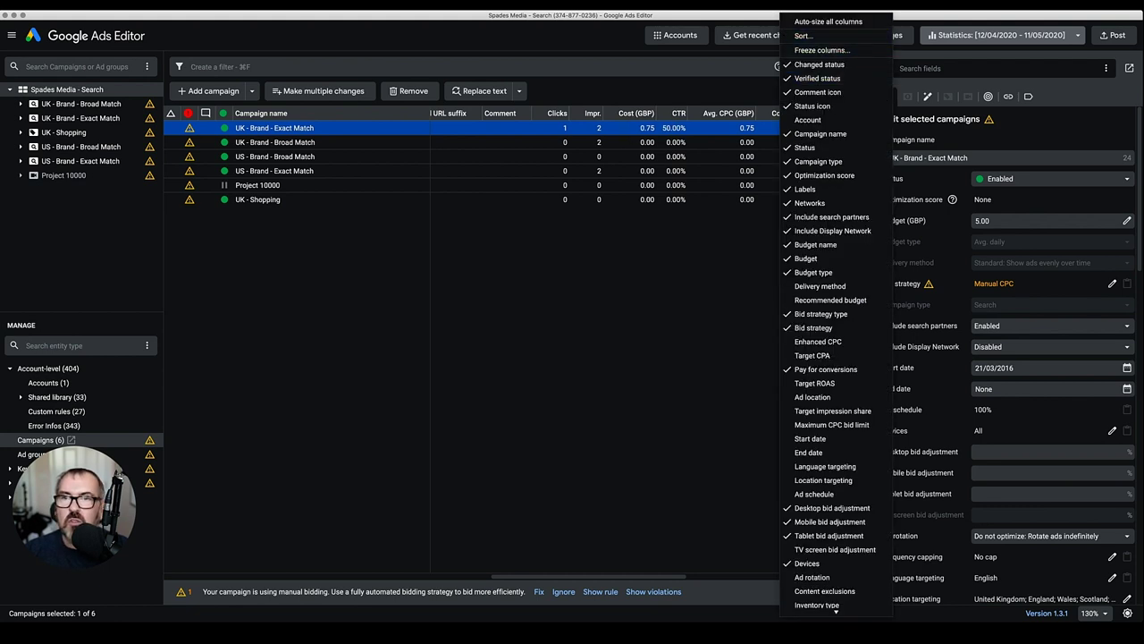
click(827, 21)
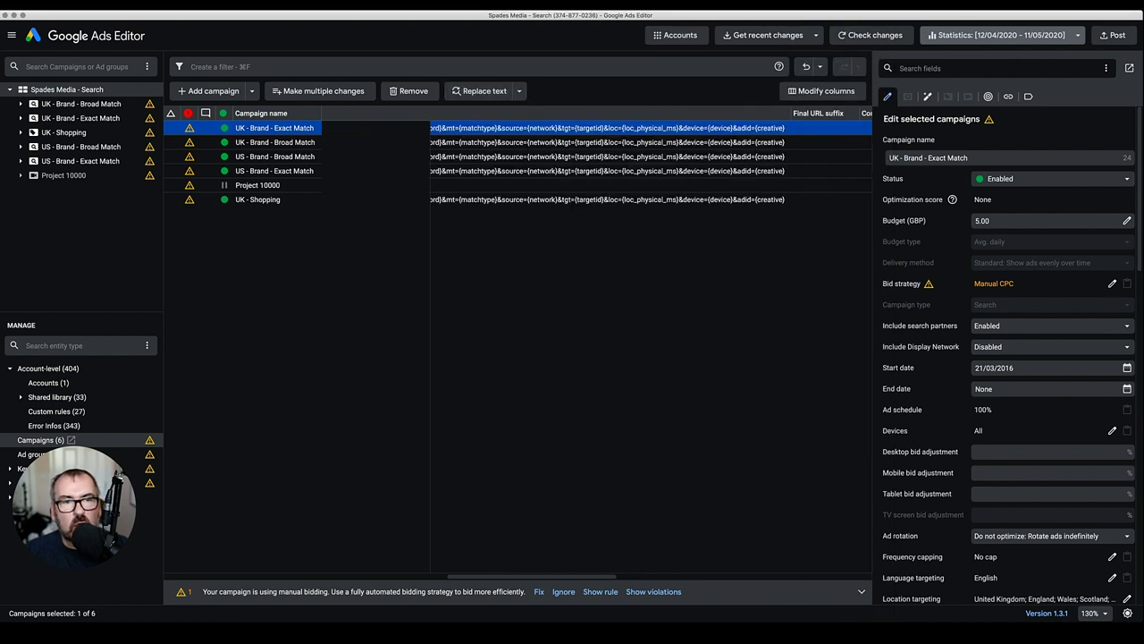
- Review the campaign list's columns and the editable settings of the UK - Brand - Exact Match campaign
scroll(651, 164, left, 10)
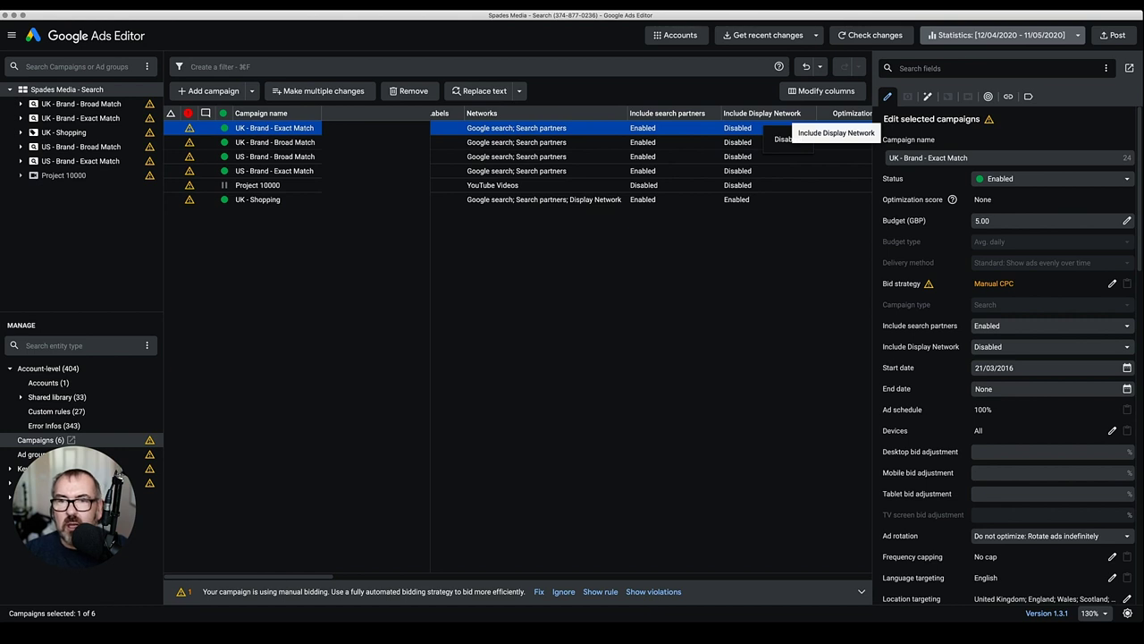
scroll(778, 134, right, 3)
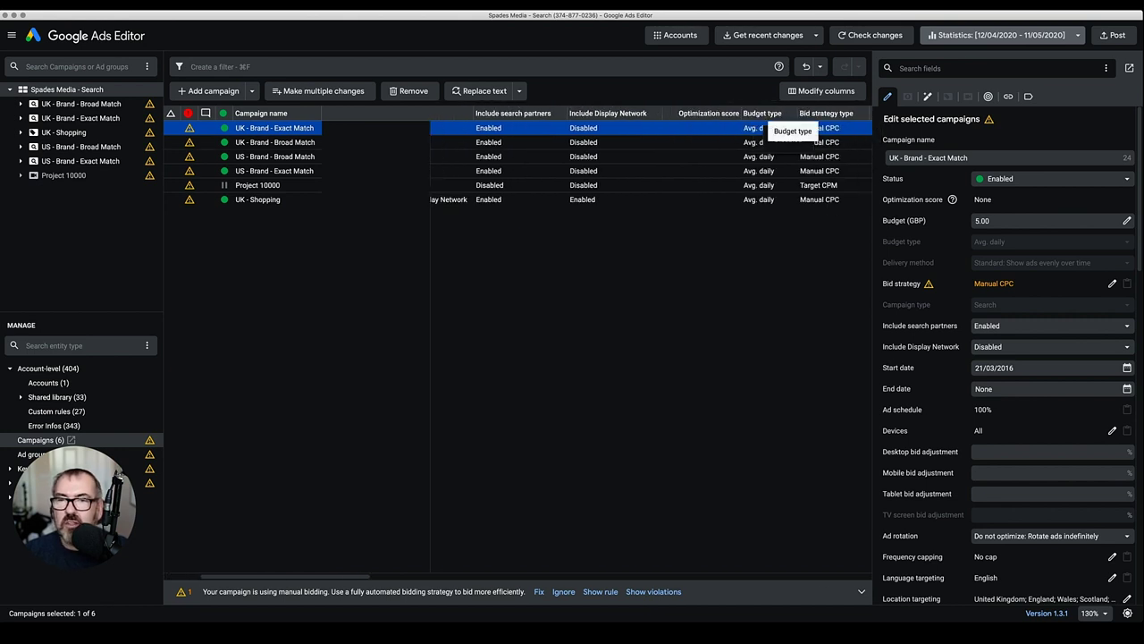
scroll(651, 161, right, 15)
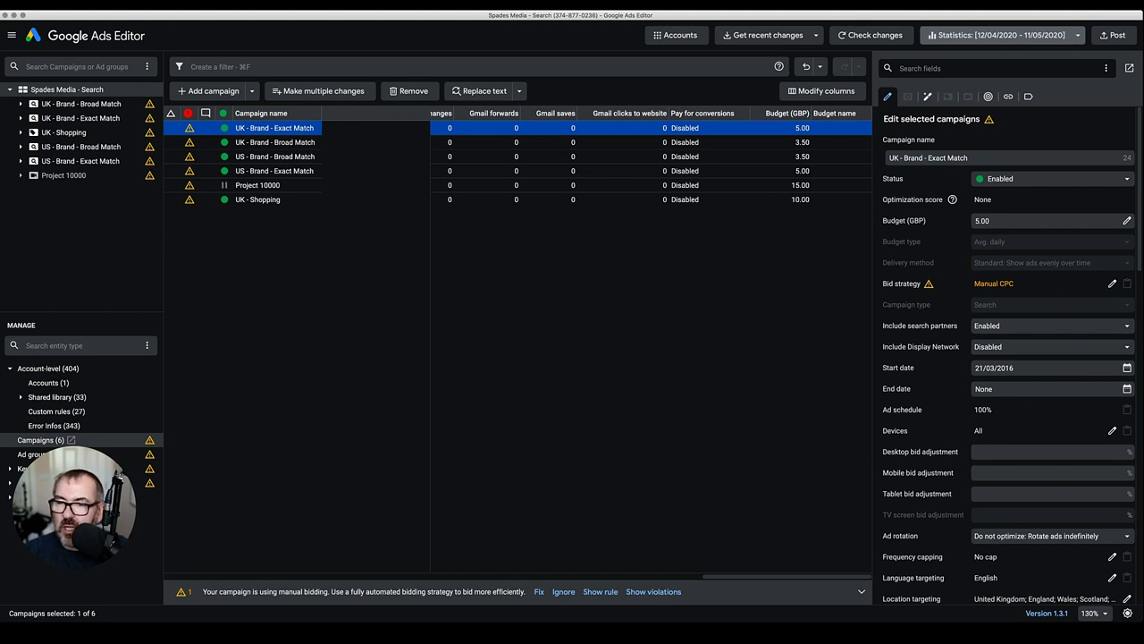
scroll(1009, 354, down, 3)
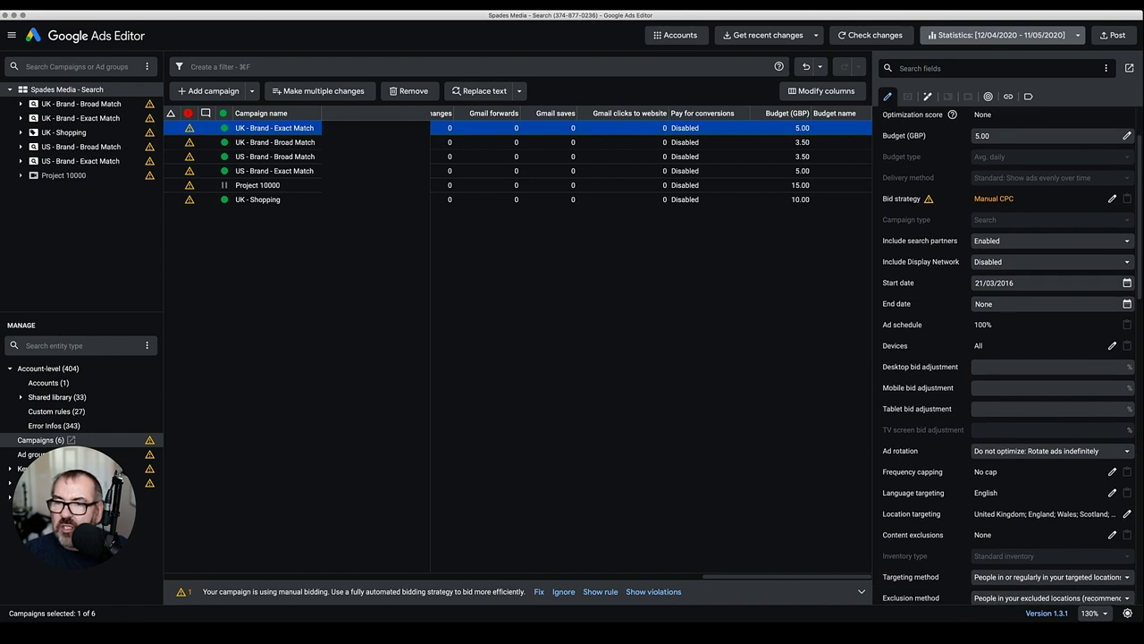
scroll(1009, 354, down, 1)
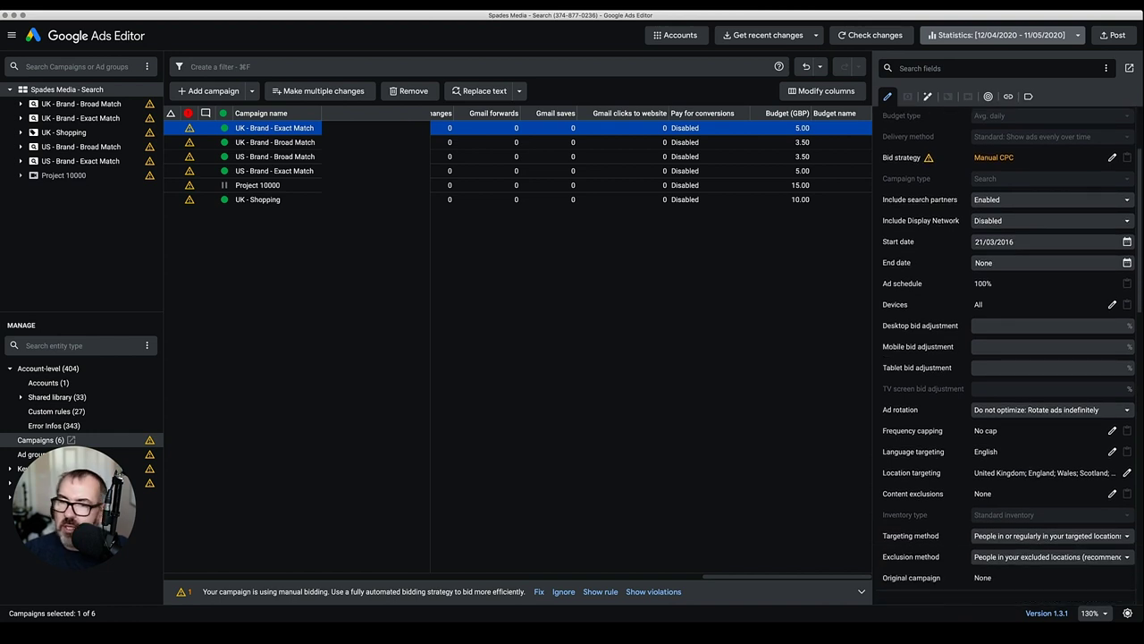
- Review the remaining settings of the UK - Brand - Exact Match campaign, including Dynamic Search Ads, URL options, and Labels & Comments
scroll(1009, 355, down, 1)
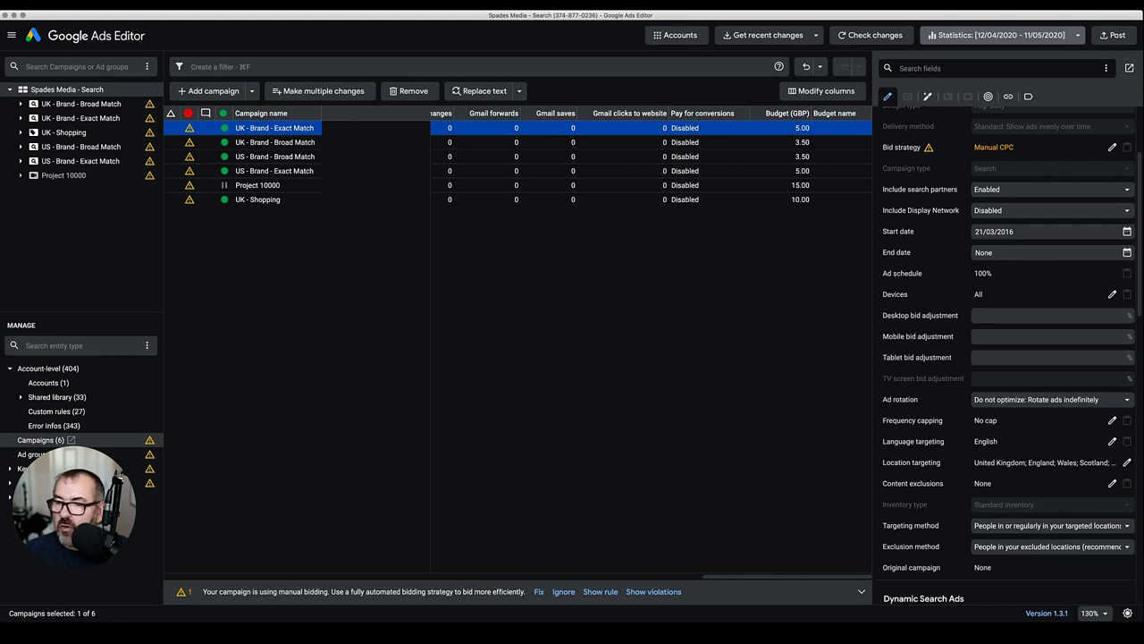
scroll(1011, 358, down, 7)
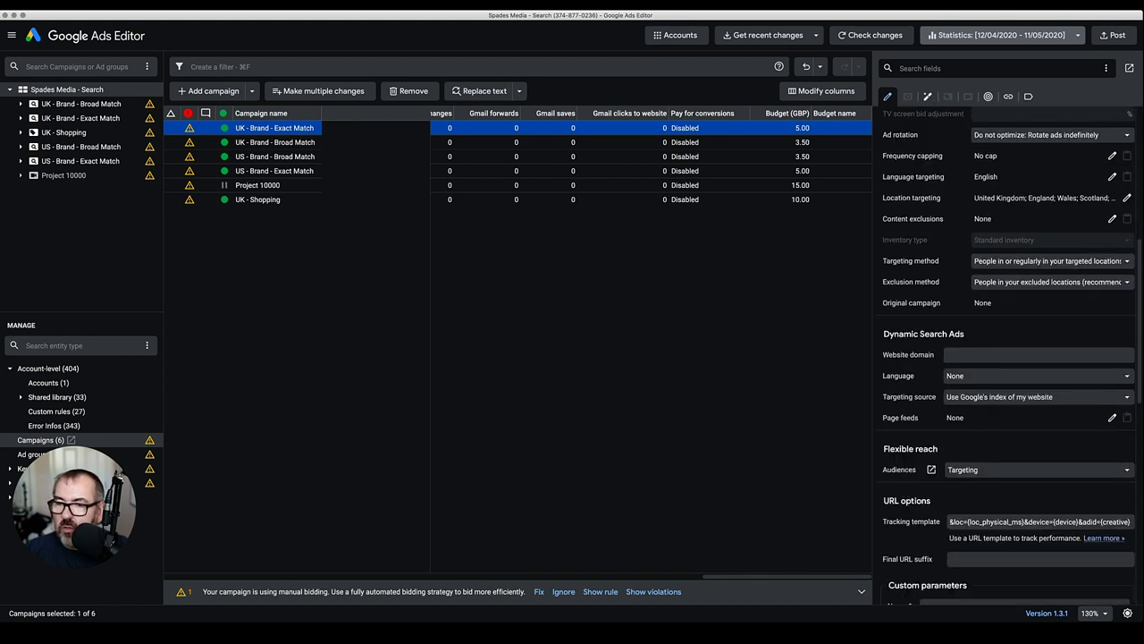
scroll(1010, 357, up, 7)
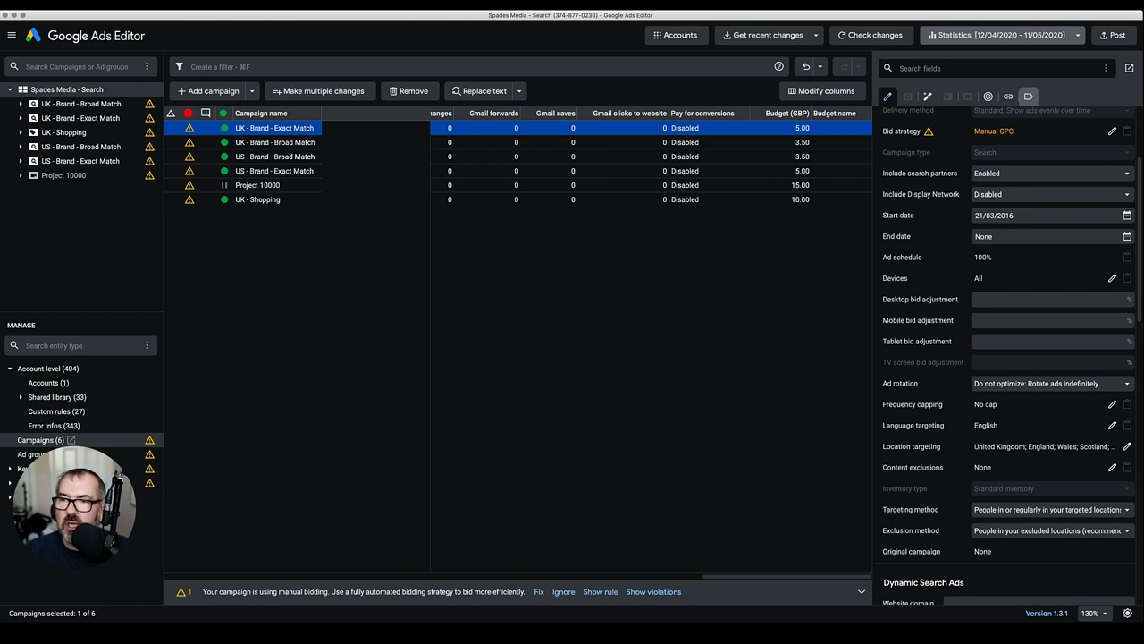
click(1028, 96)
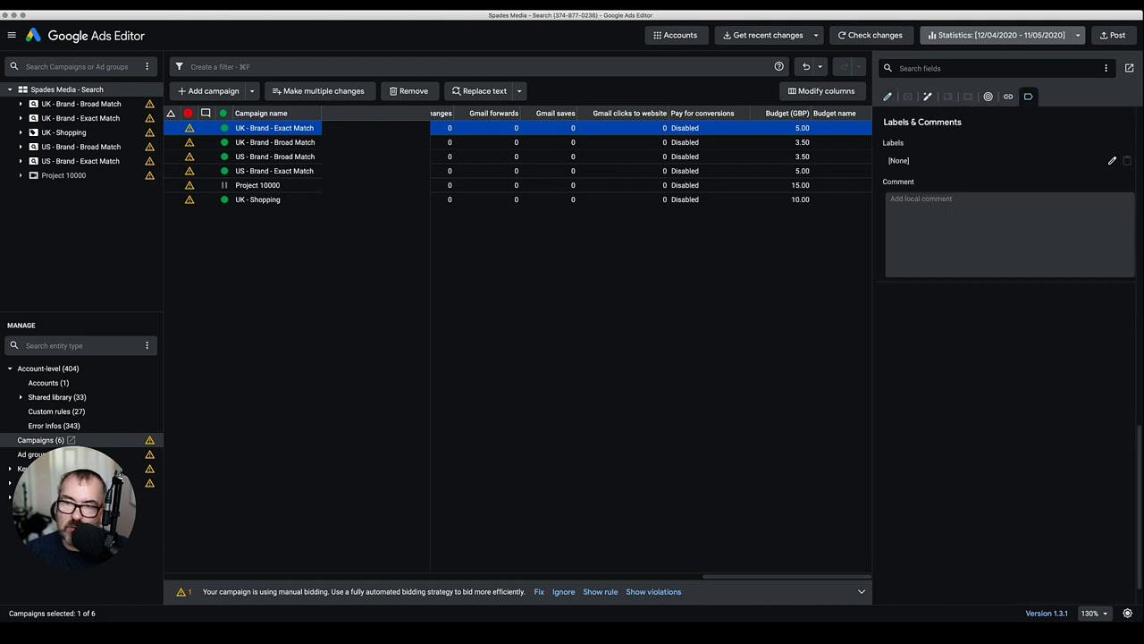
click(1008, 96)
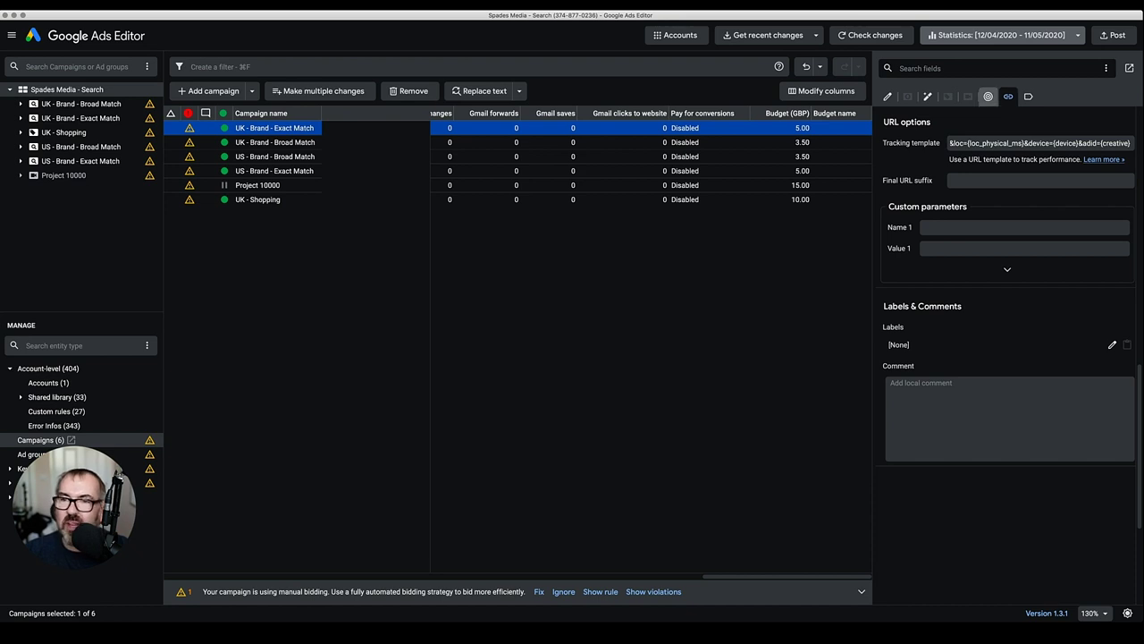
- Set ad rotation to Optimize: Prefer best performing ads for the four UK and US Brand campaigns together
click(888, 96)
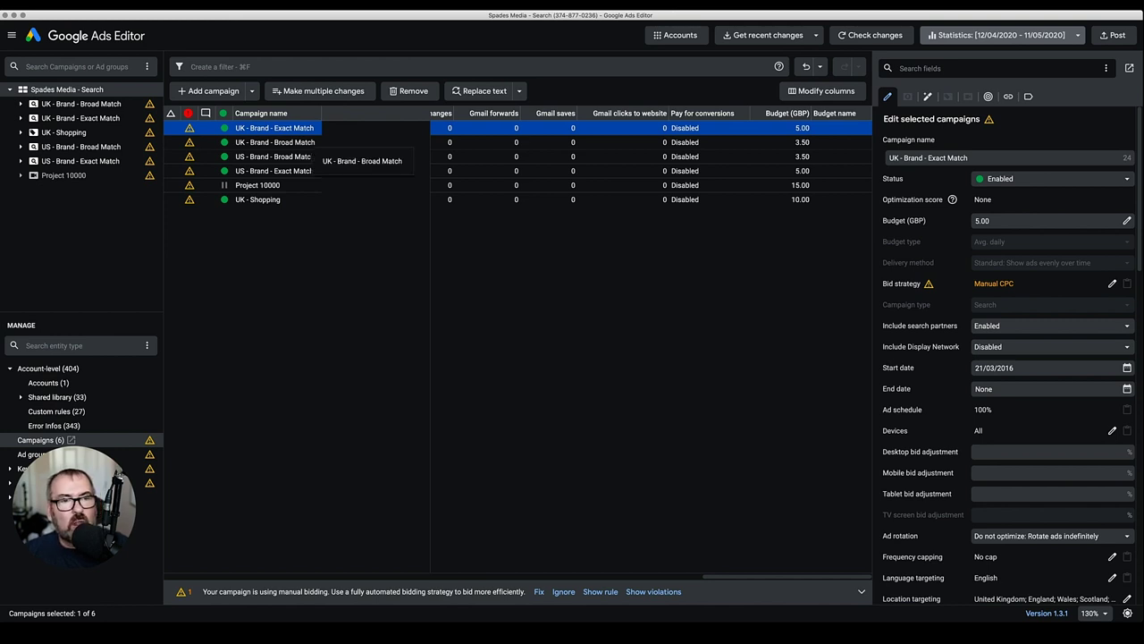
shift+click(274, 171)
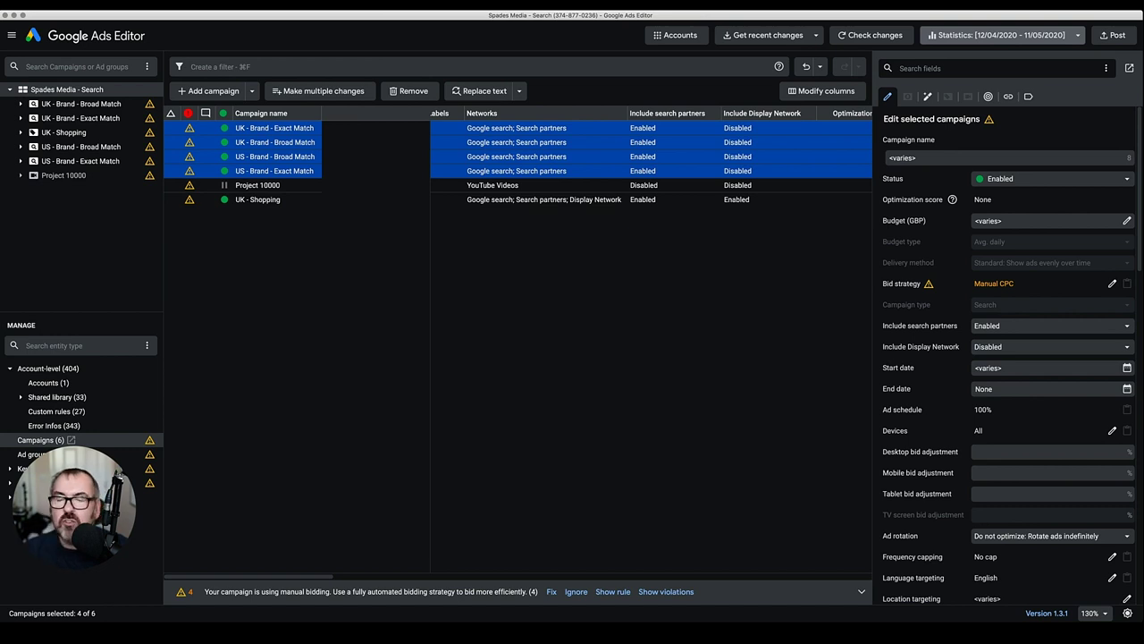
click(1050, 535)
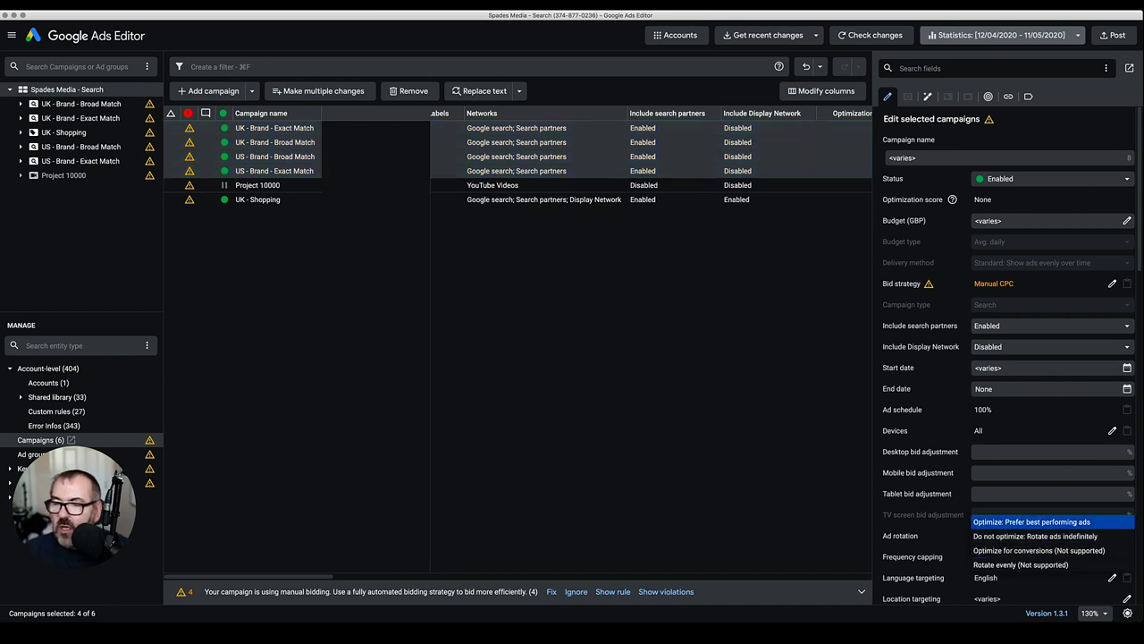
key(Return)
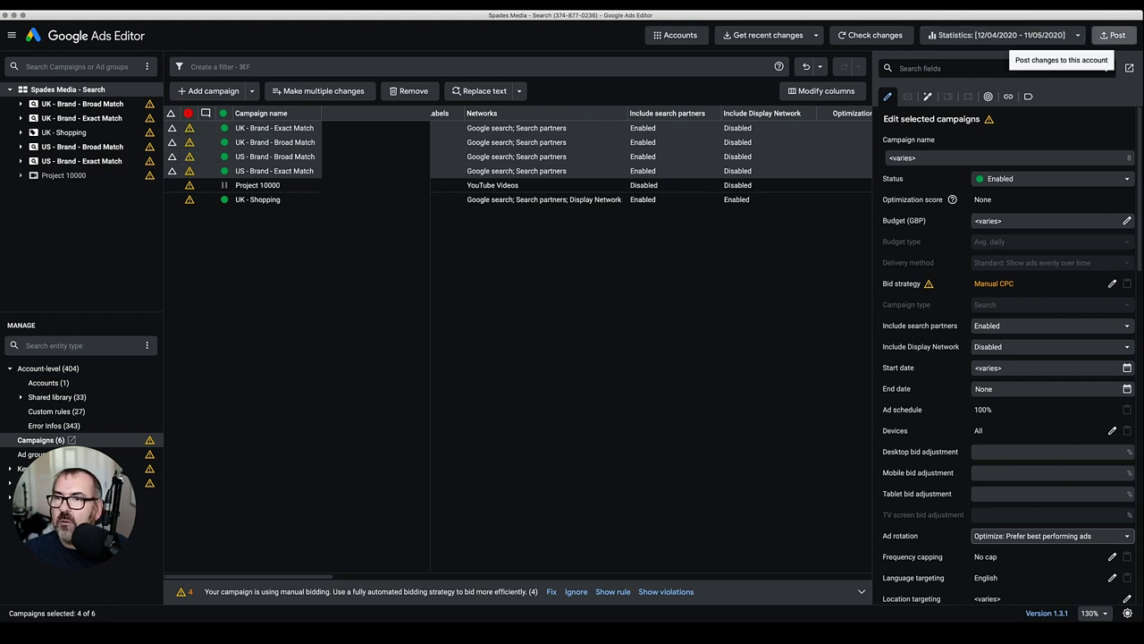
- Post the pending changes in all campaigns to Google Ads and dismiss the posting summary
click(1112, 34)
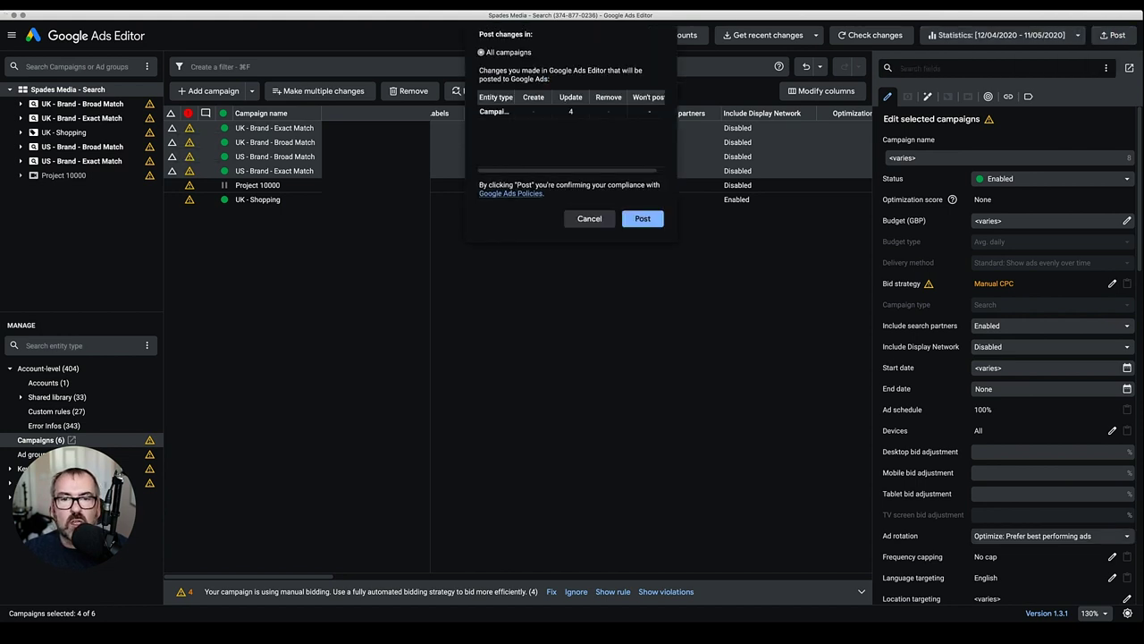
click(643, 218)
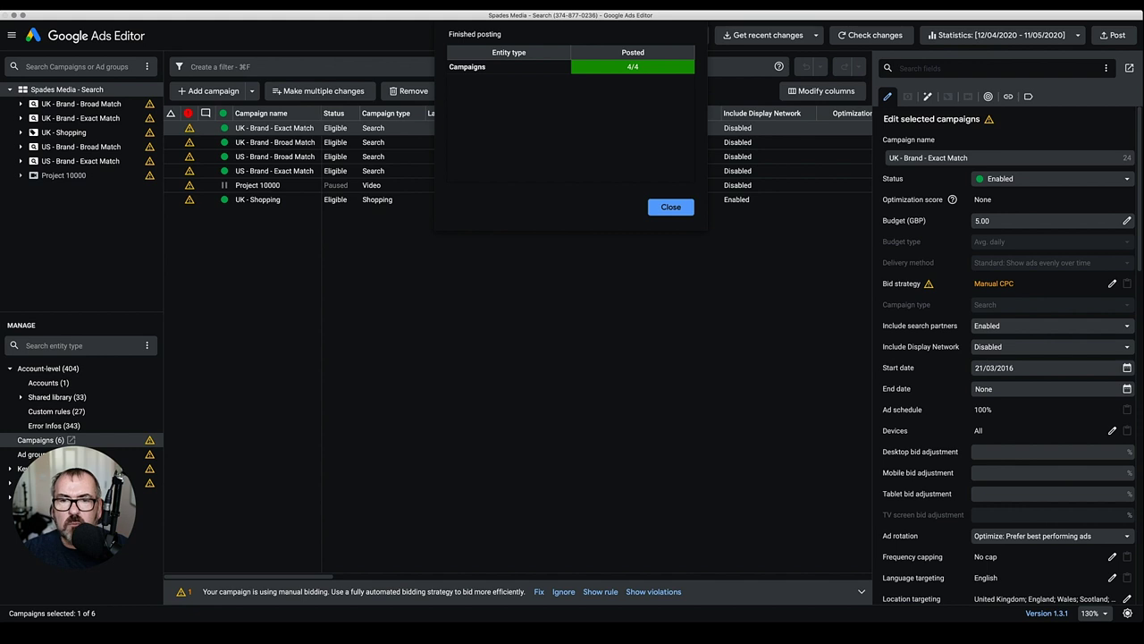
click(670, 207)
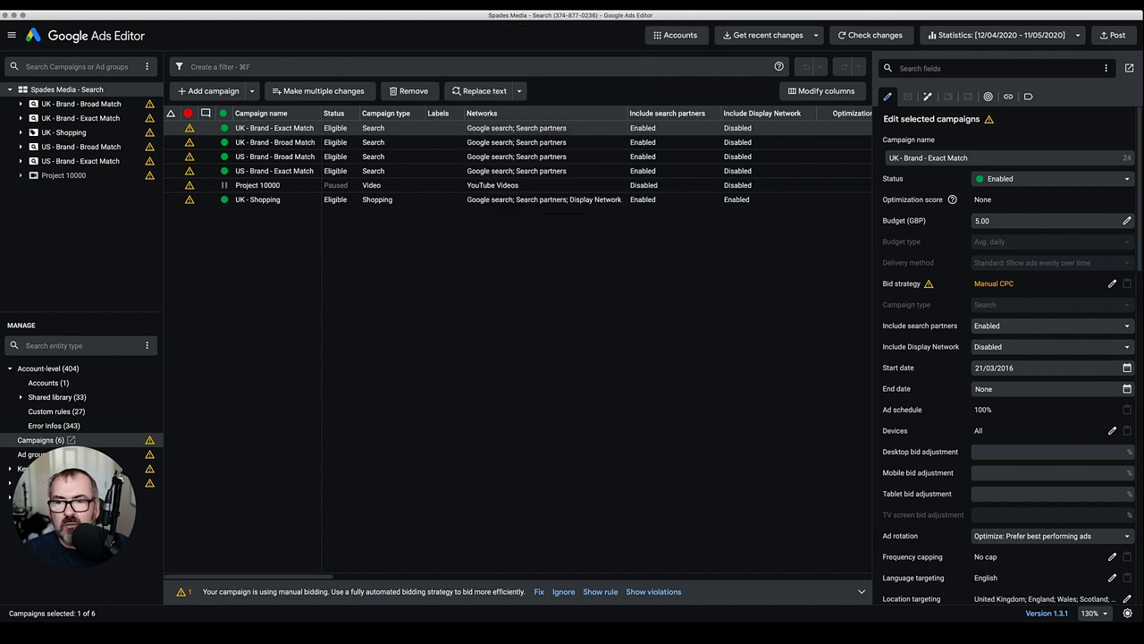